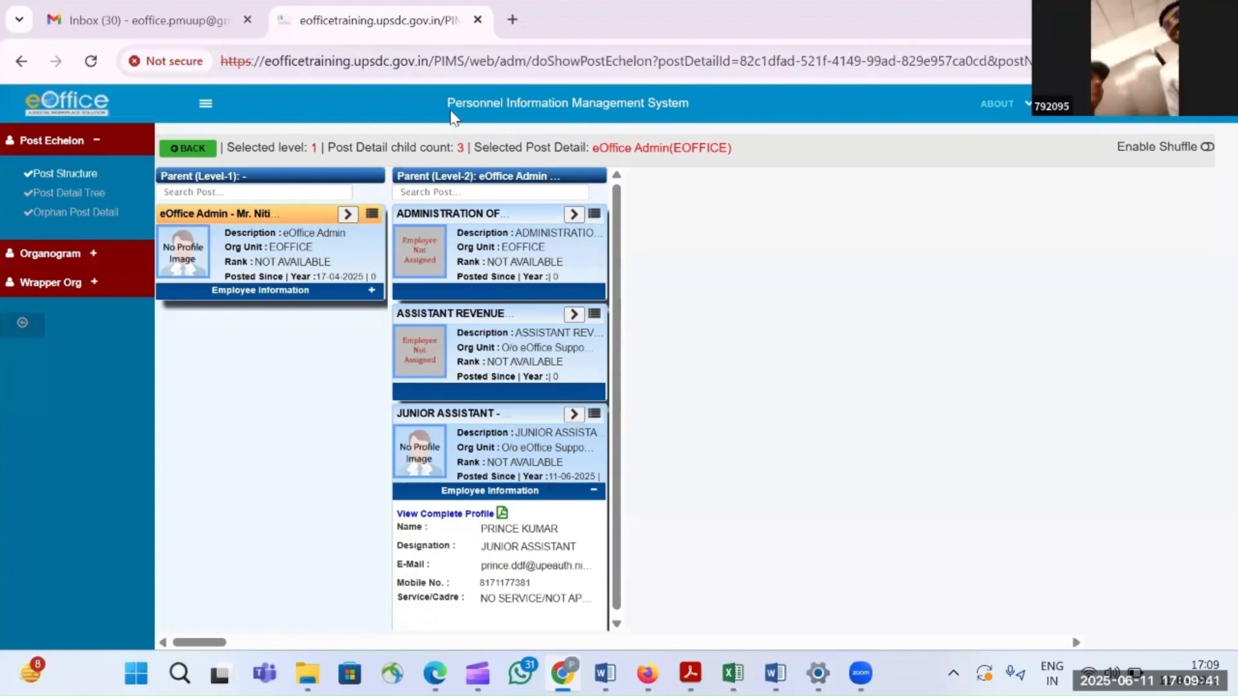
drag(548, 71, 1218, 163)
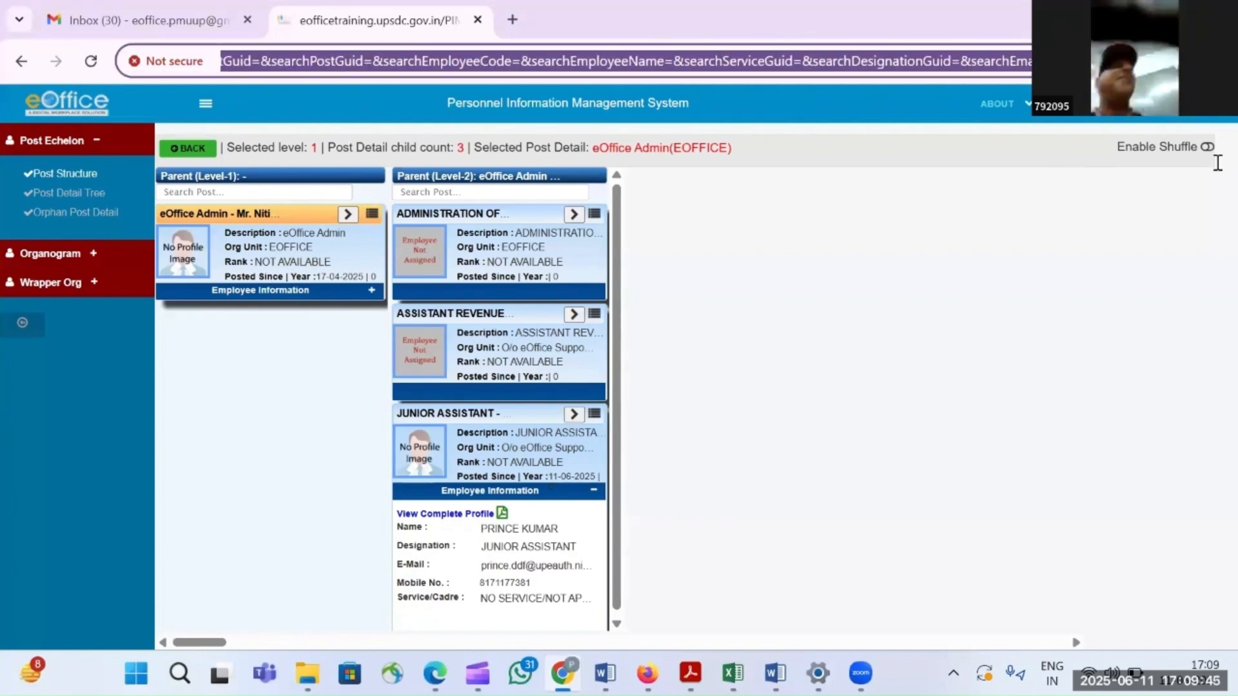
key(BackSpace)
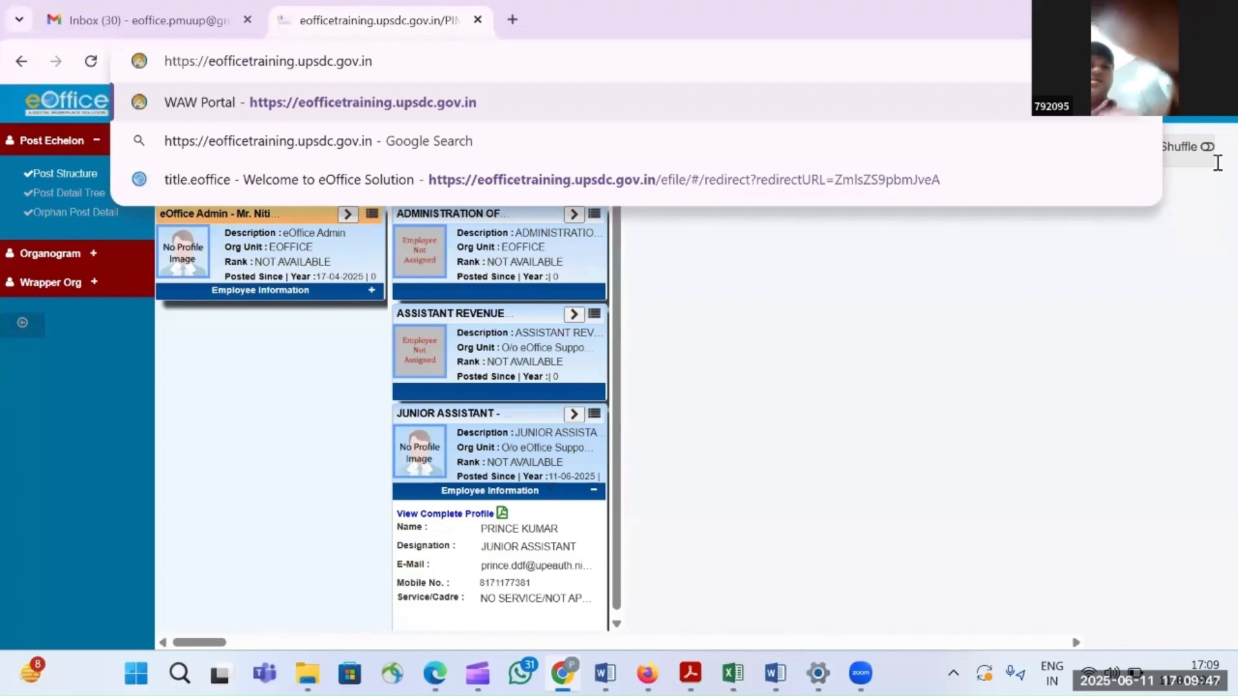
key(Return)
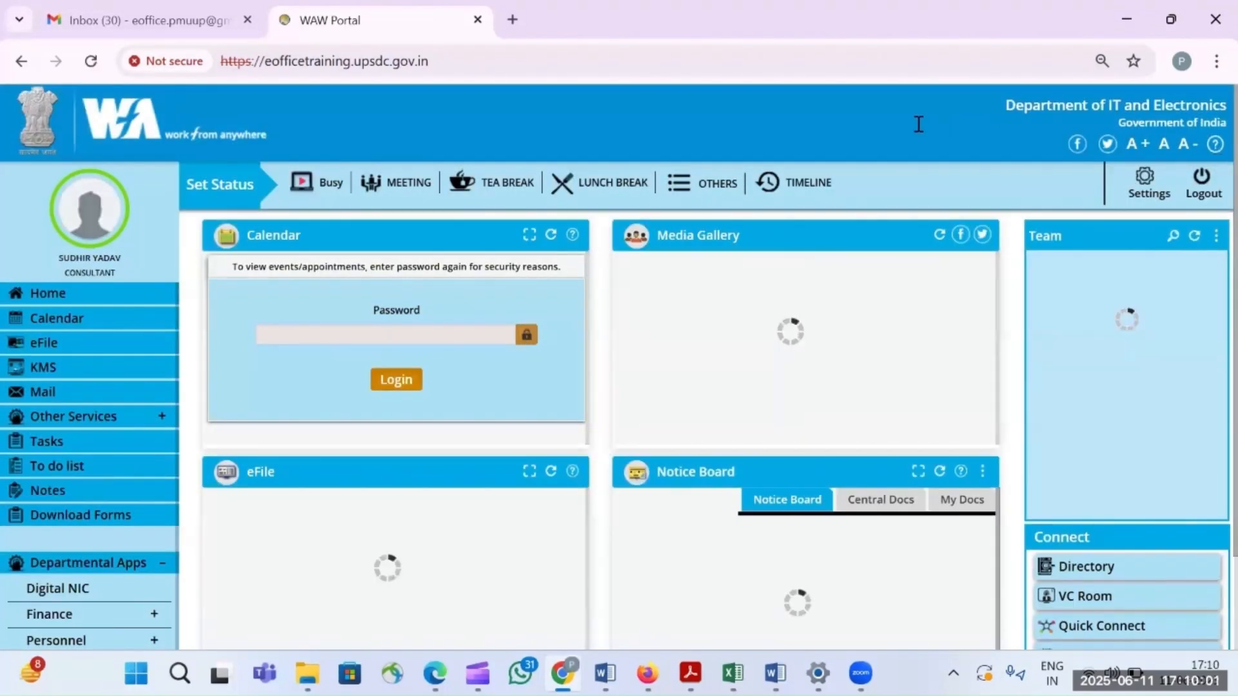
- Open eFile and go to the admin Post Role Mapping page
click(44, 345)
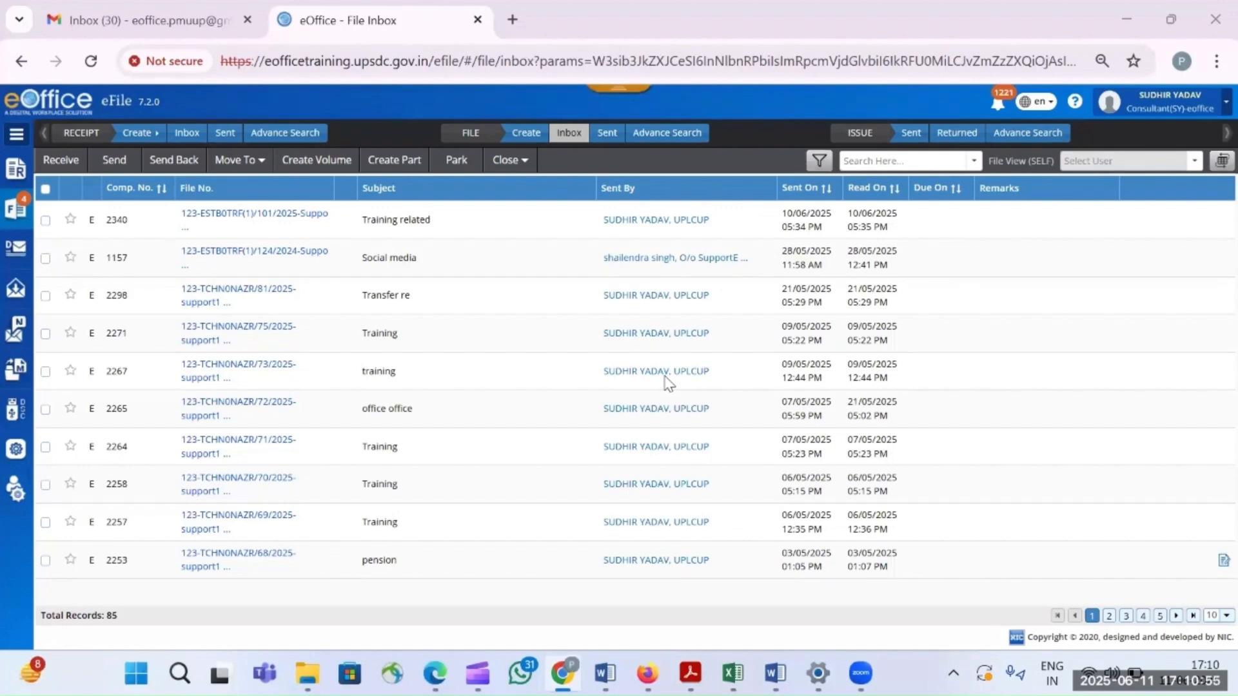
click(18, 498)
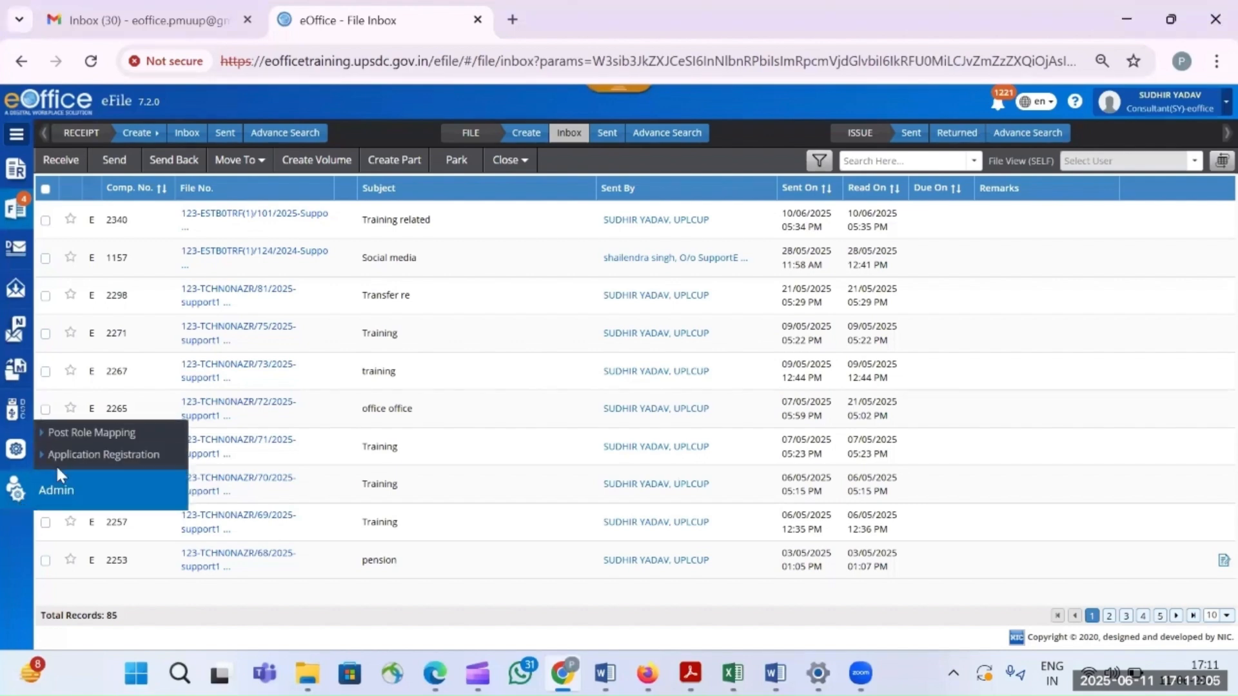
click(114, 435)
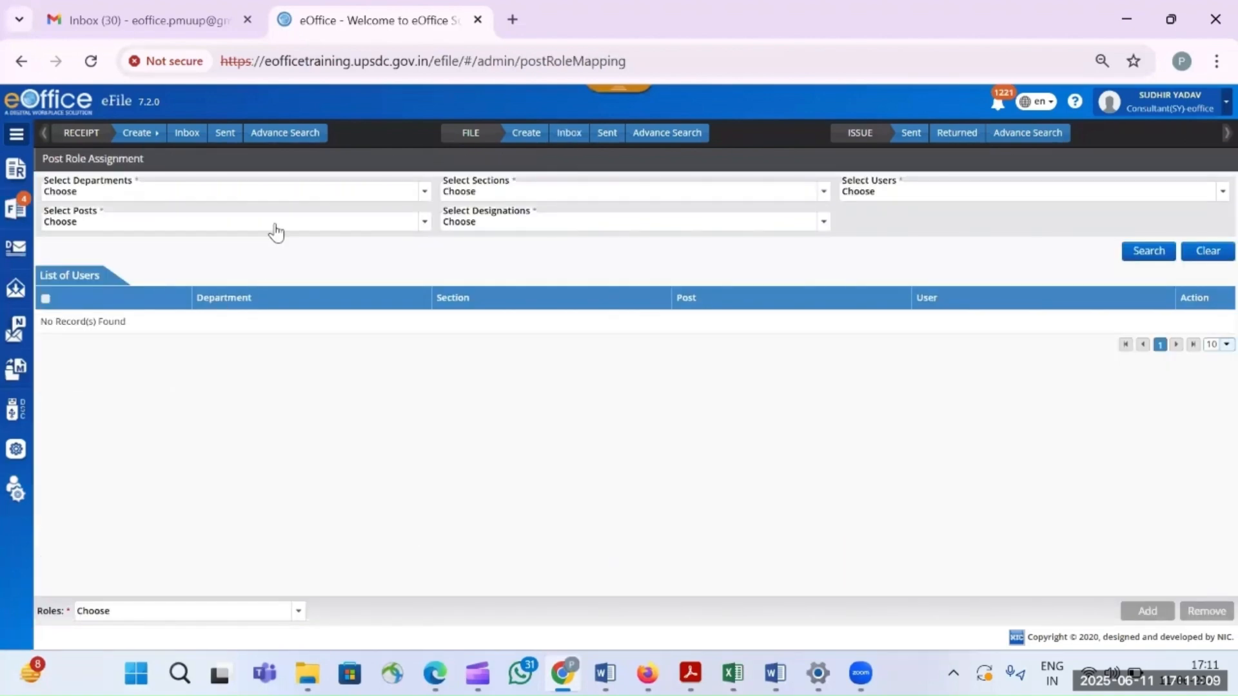
- Select all eight departments as the department filter for the post role assignment
click(301, 192)
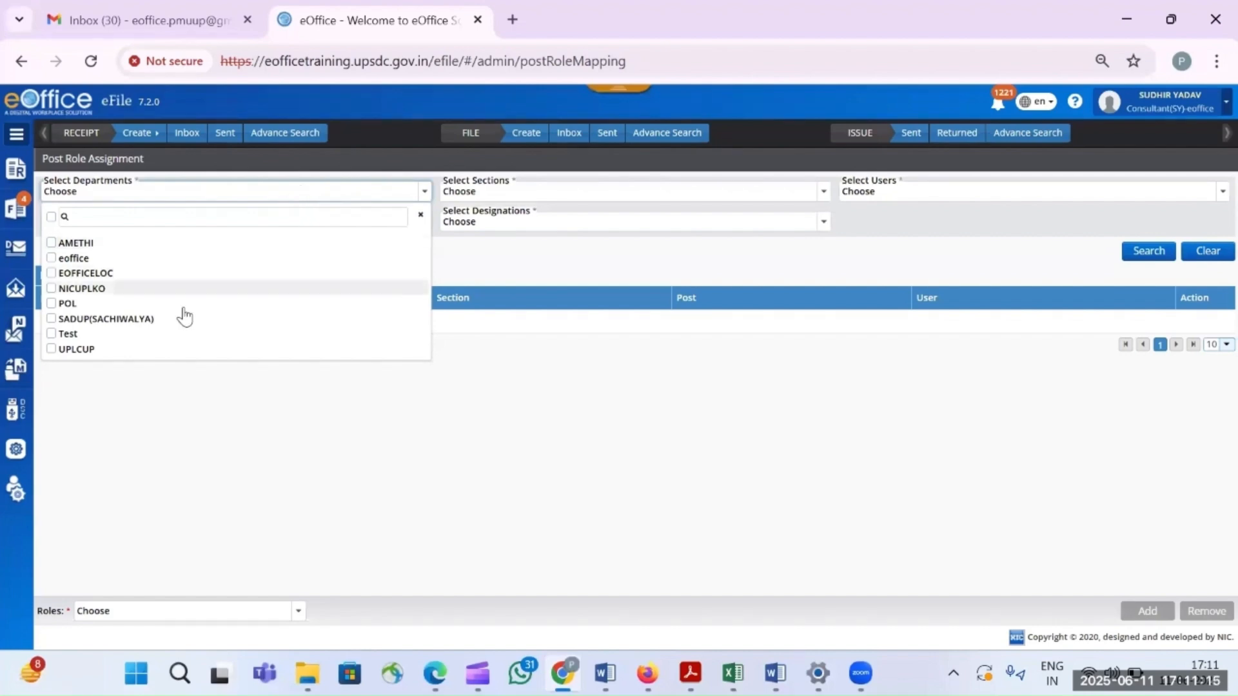
click(166, 260)
click(450, 266)
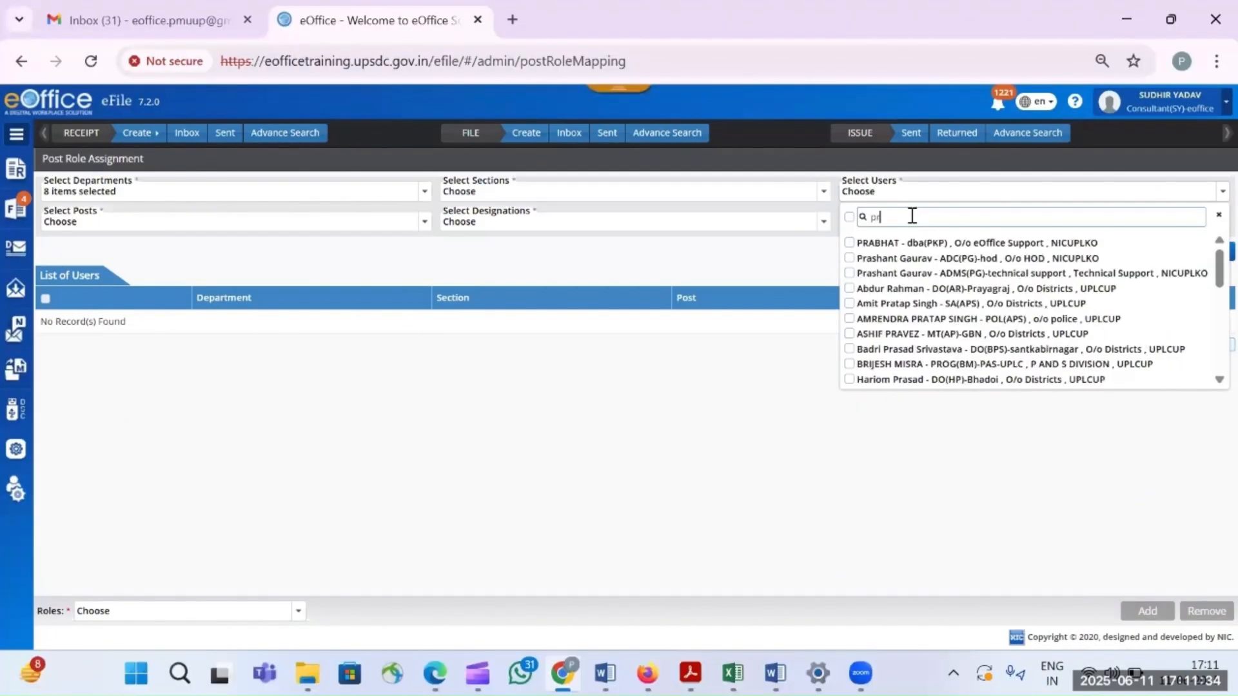
- Filter the users by "pri", choose the o/o police user of UPLCUP, and search for that user's post
text(i)
text(n)
key(BackSpace)
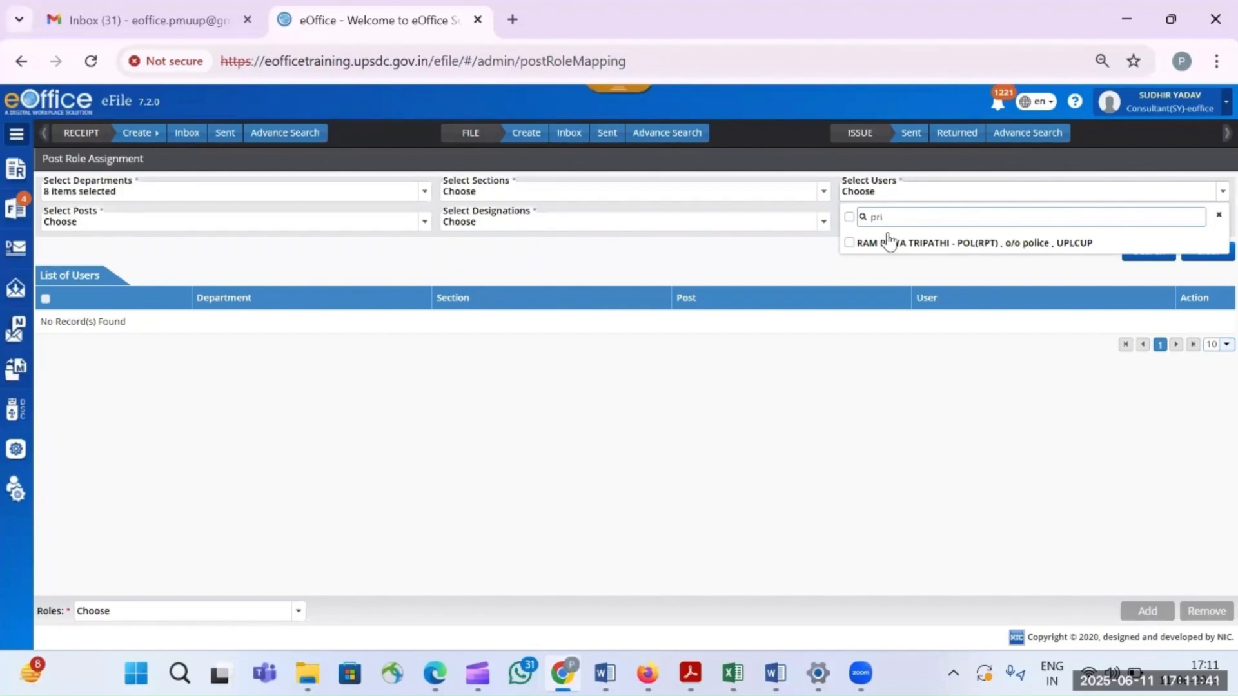
click(849, 245)
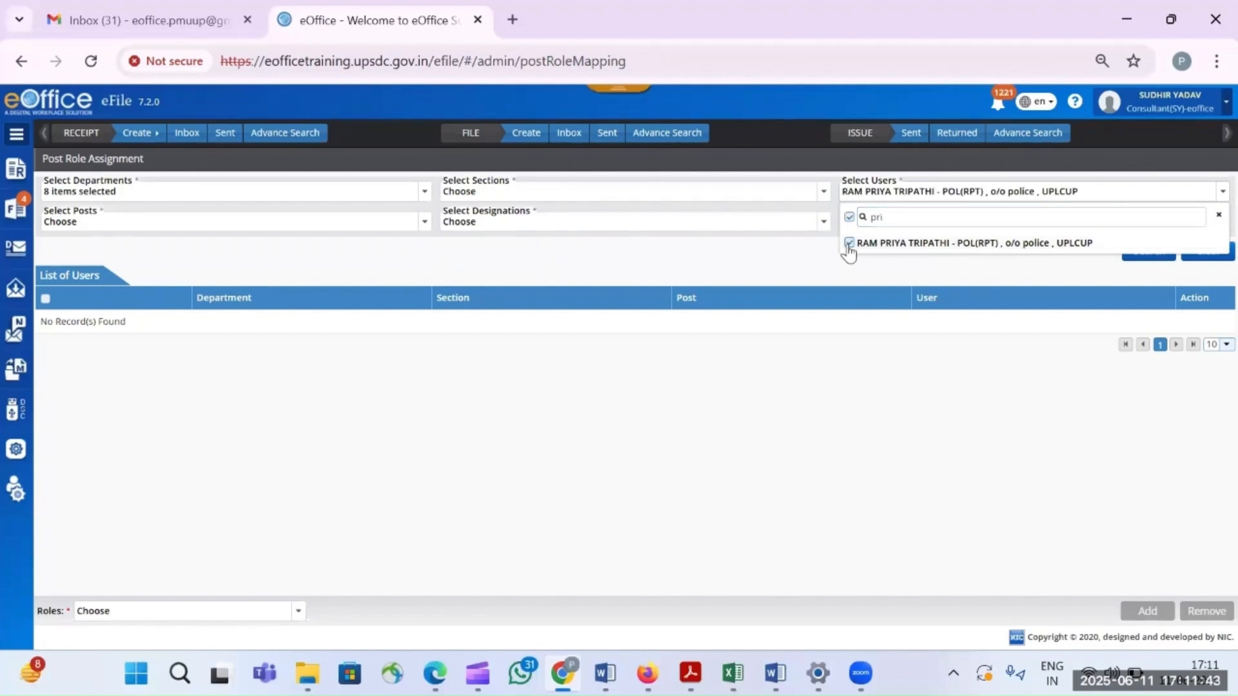
click(1139, 258)
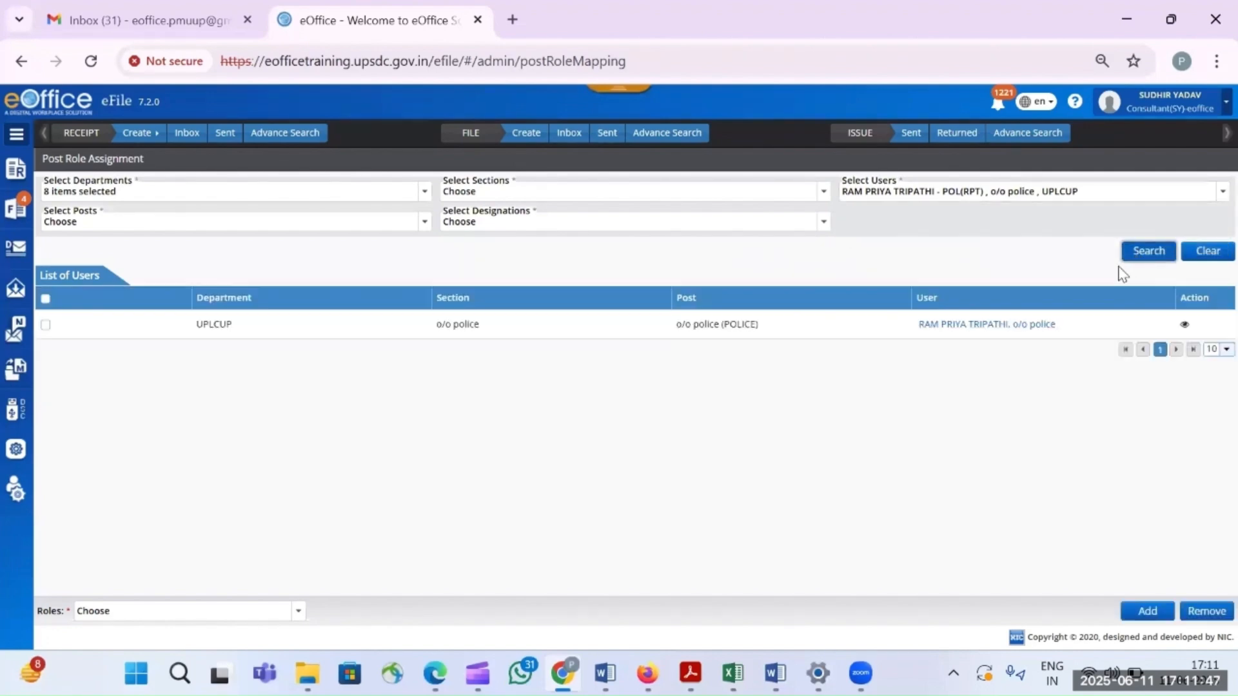
- Select the o/o police user's row in the list of users and view the roles assigned to that user
click(45, 325)
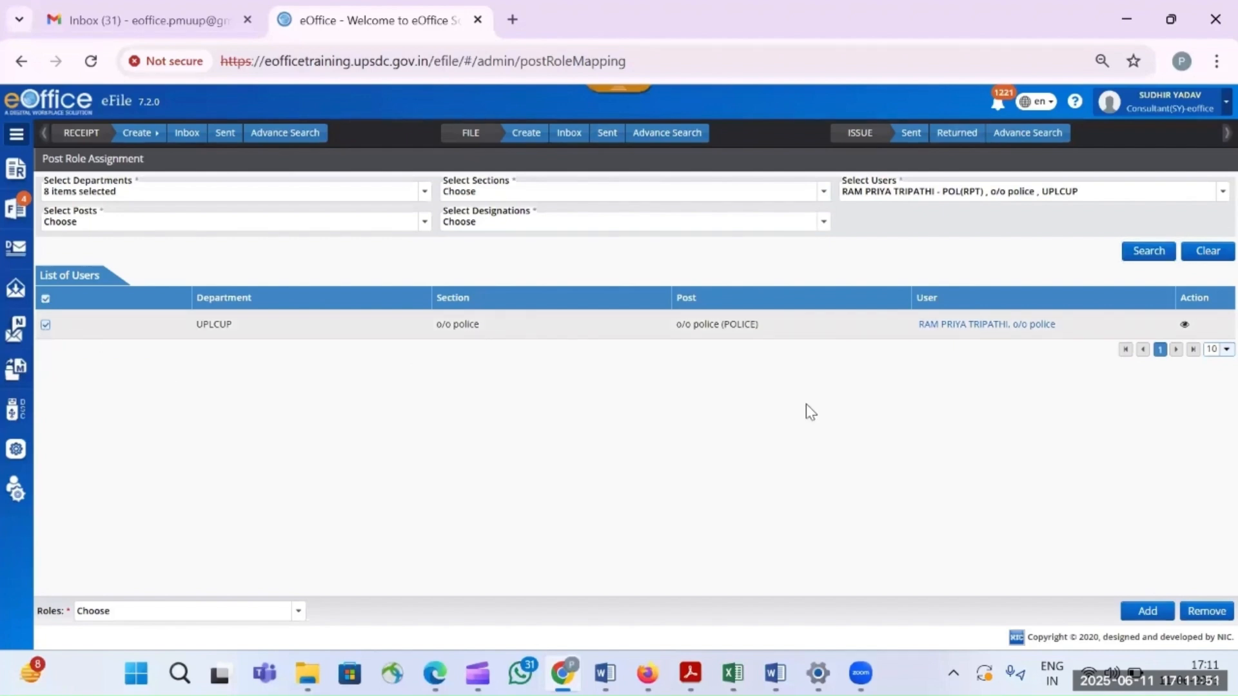
click(1185, 325)
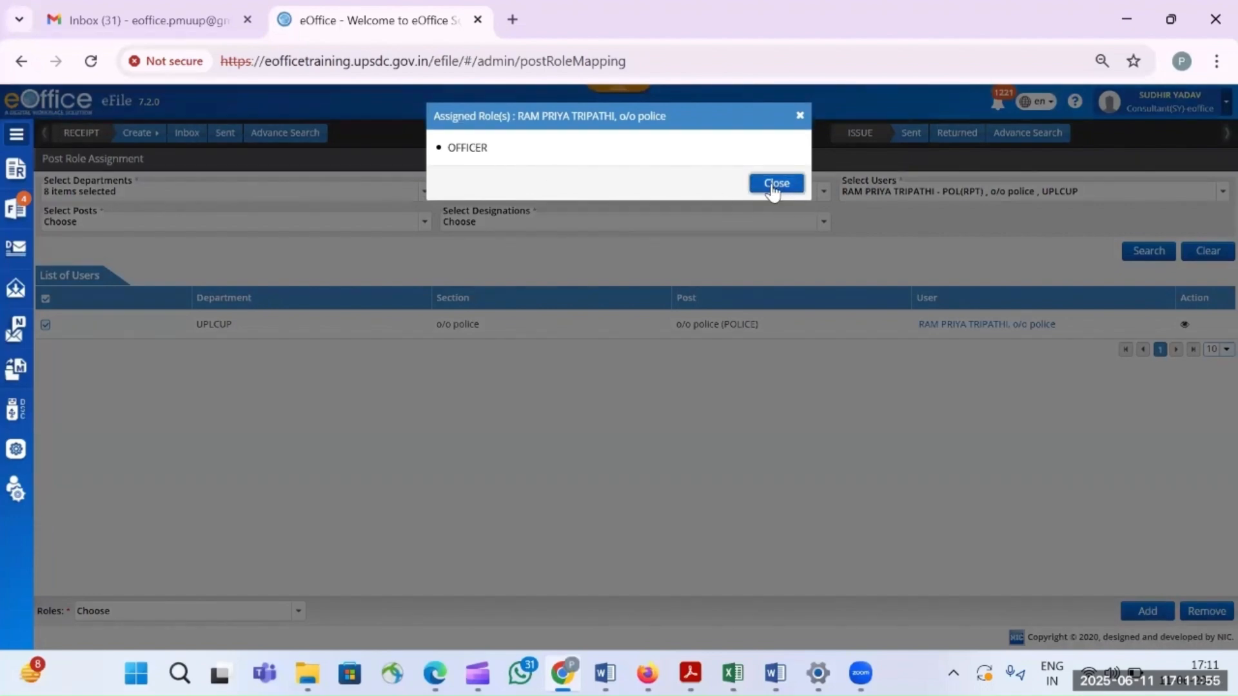
click(776, 183)
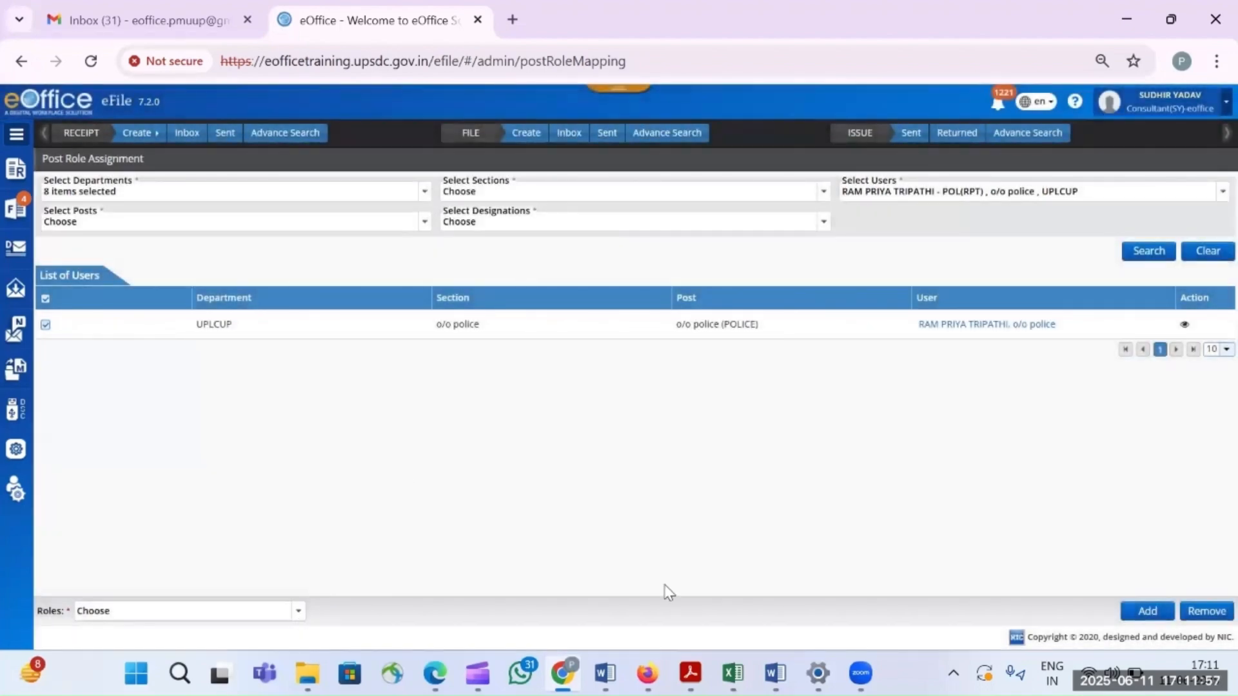
- Choose OFFICER as a role for the selected user
click(1201, 613)
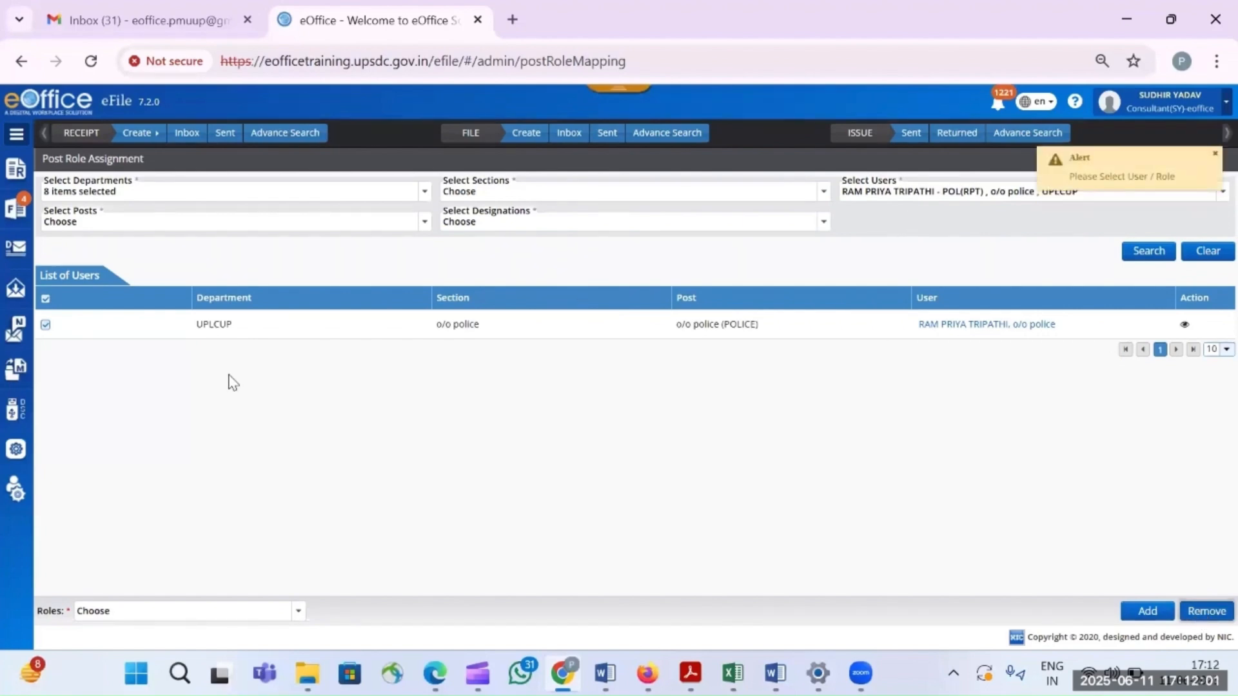
click(300, 611)
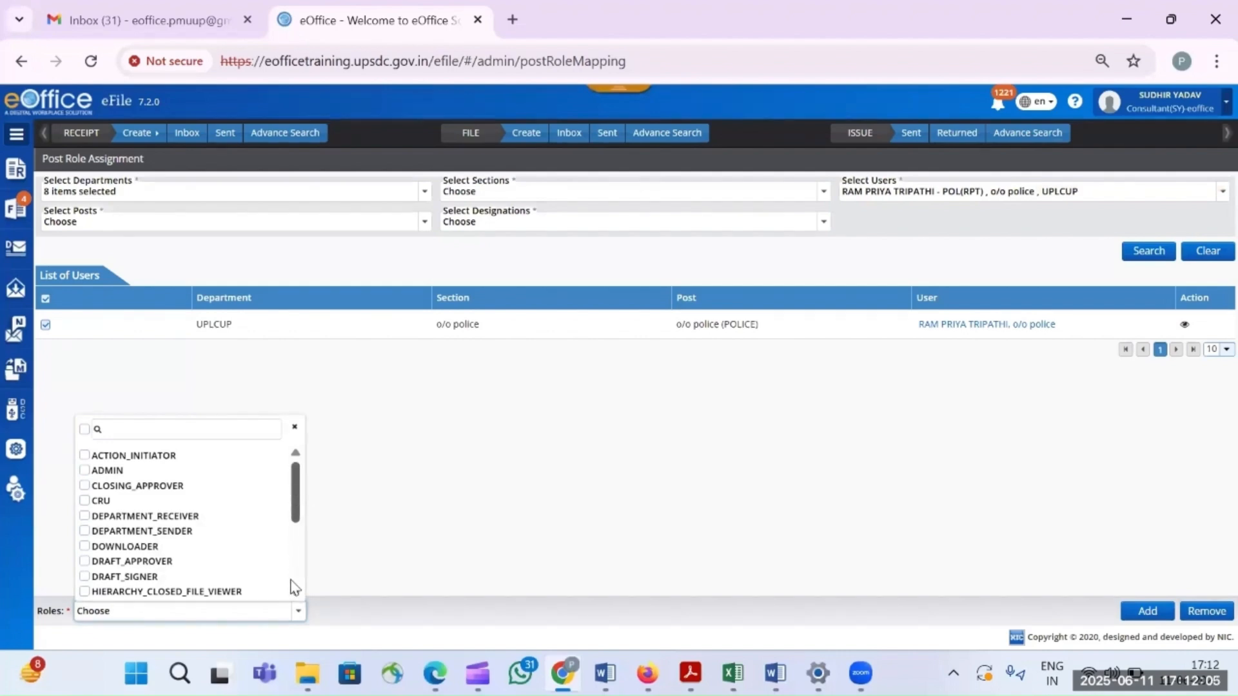
drag(291, 500, 294, 587)
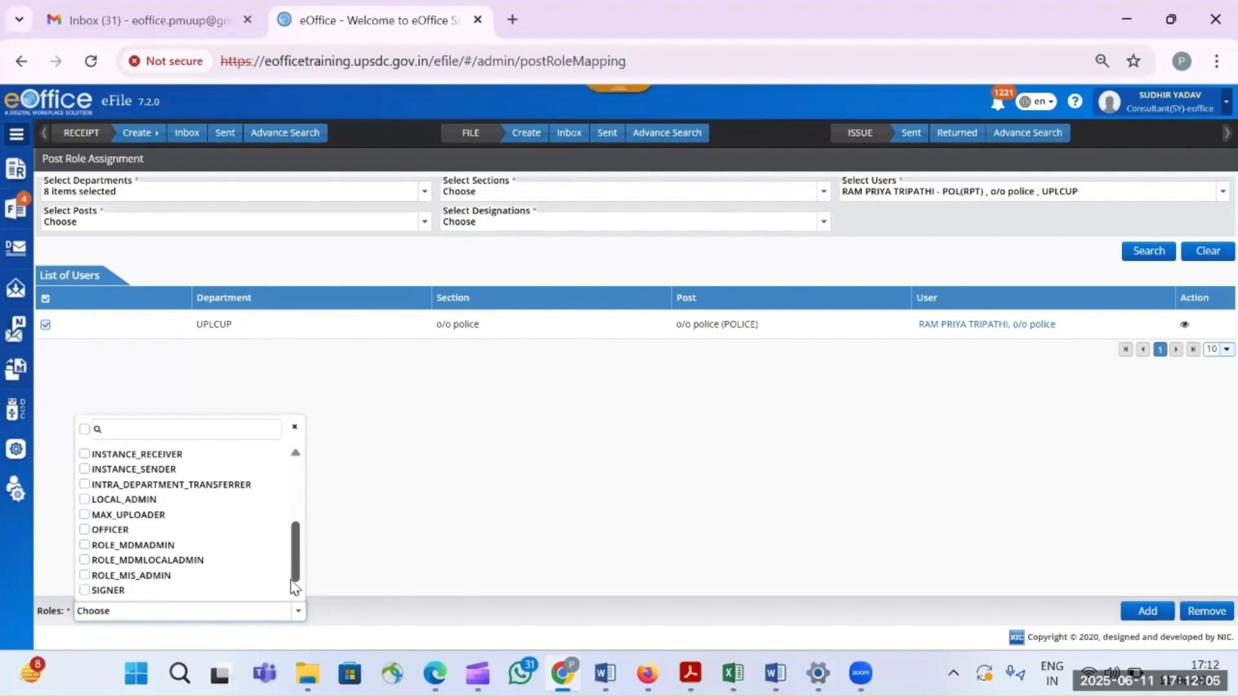
click(299, 462)
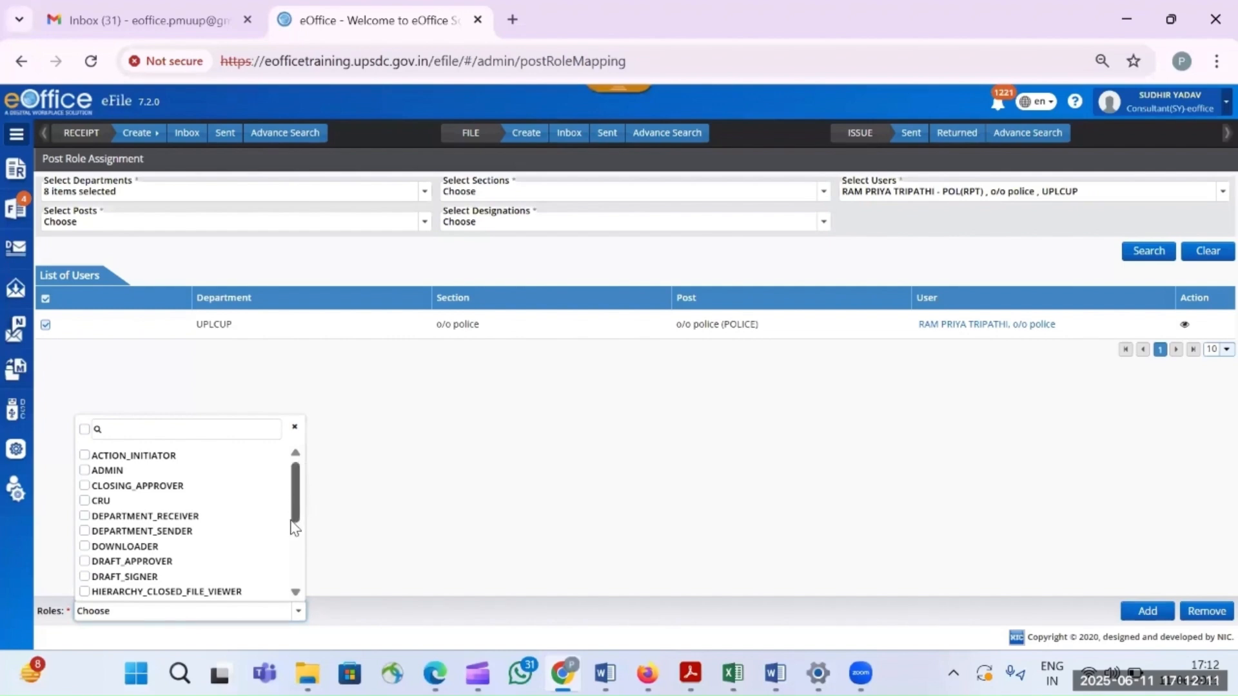
scroll(282, 580, down, 2)
scroll(280, 582, down, 2)
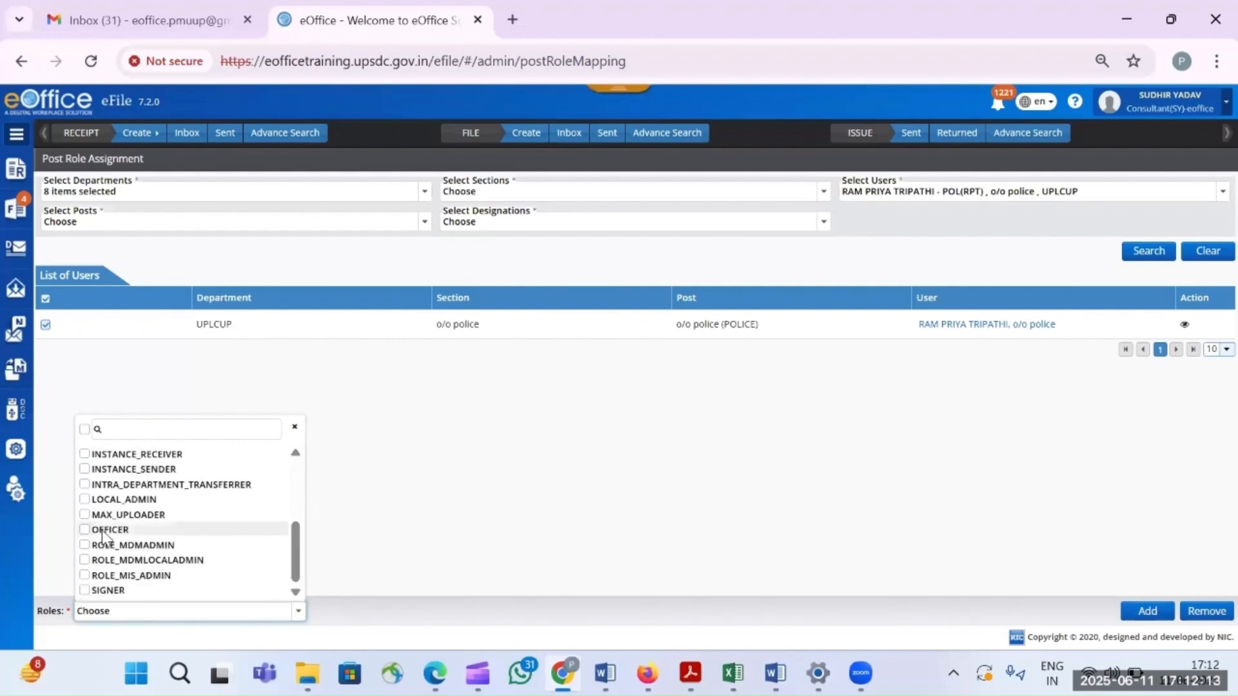
click(103, 531)
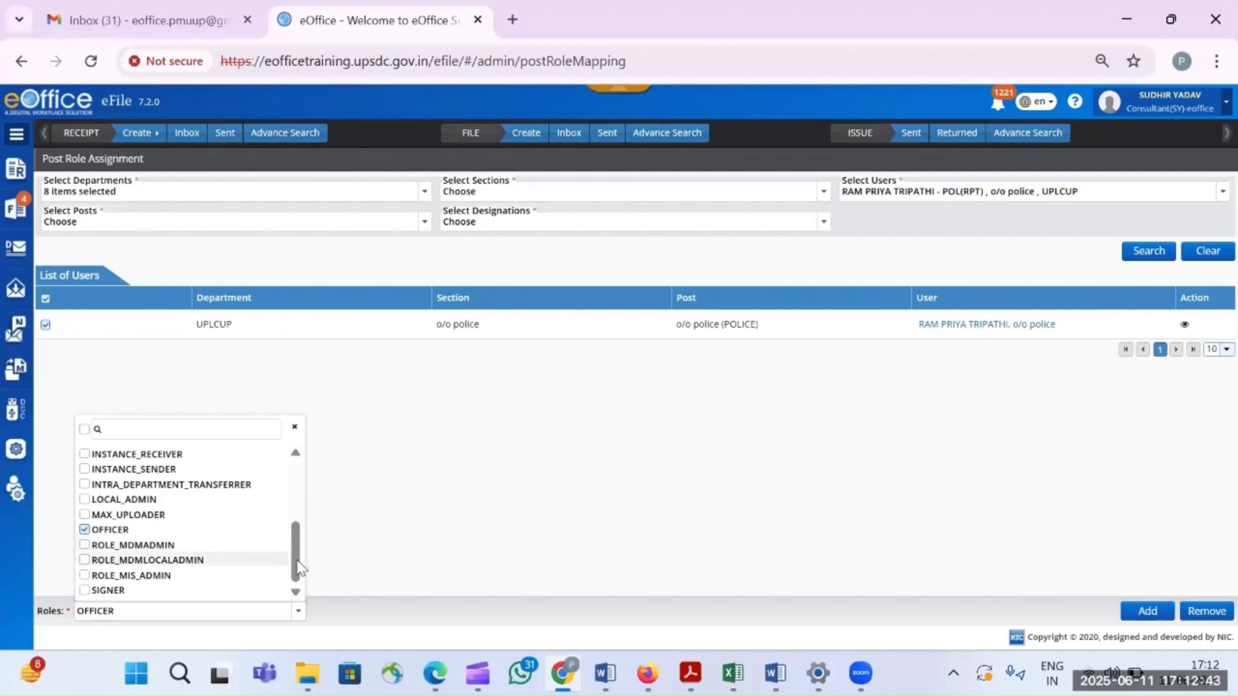
click(1148, 612)
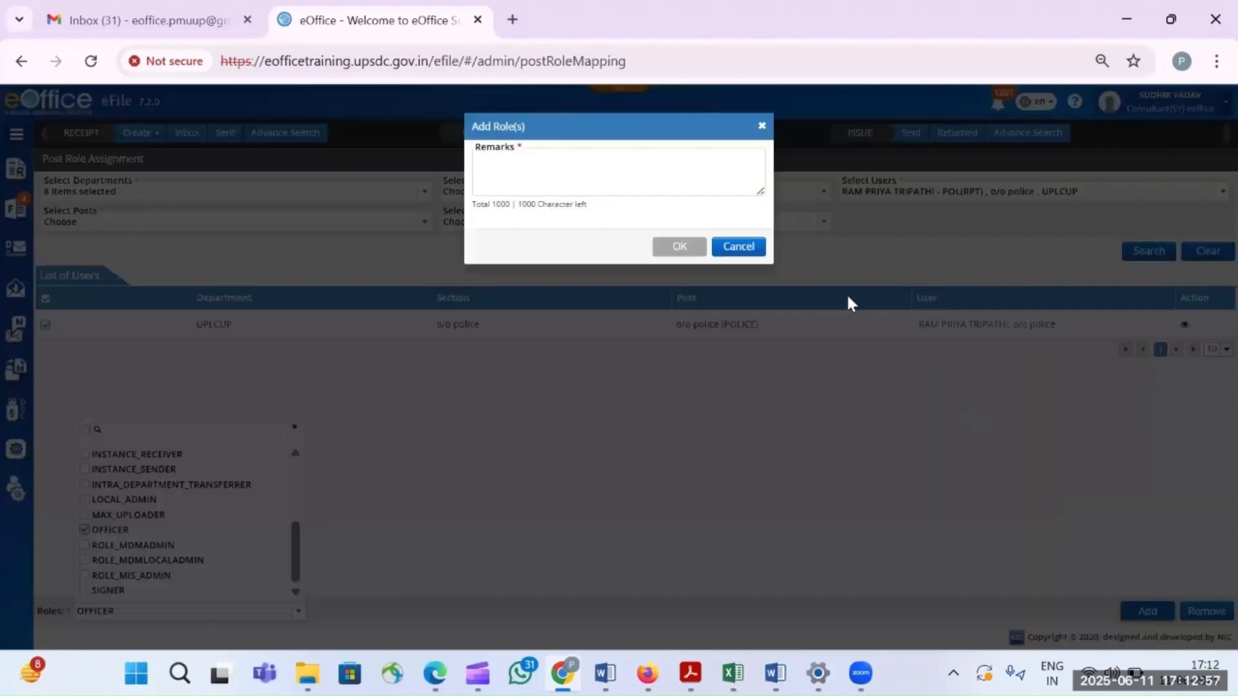
click(718, 179)
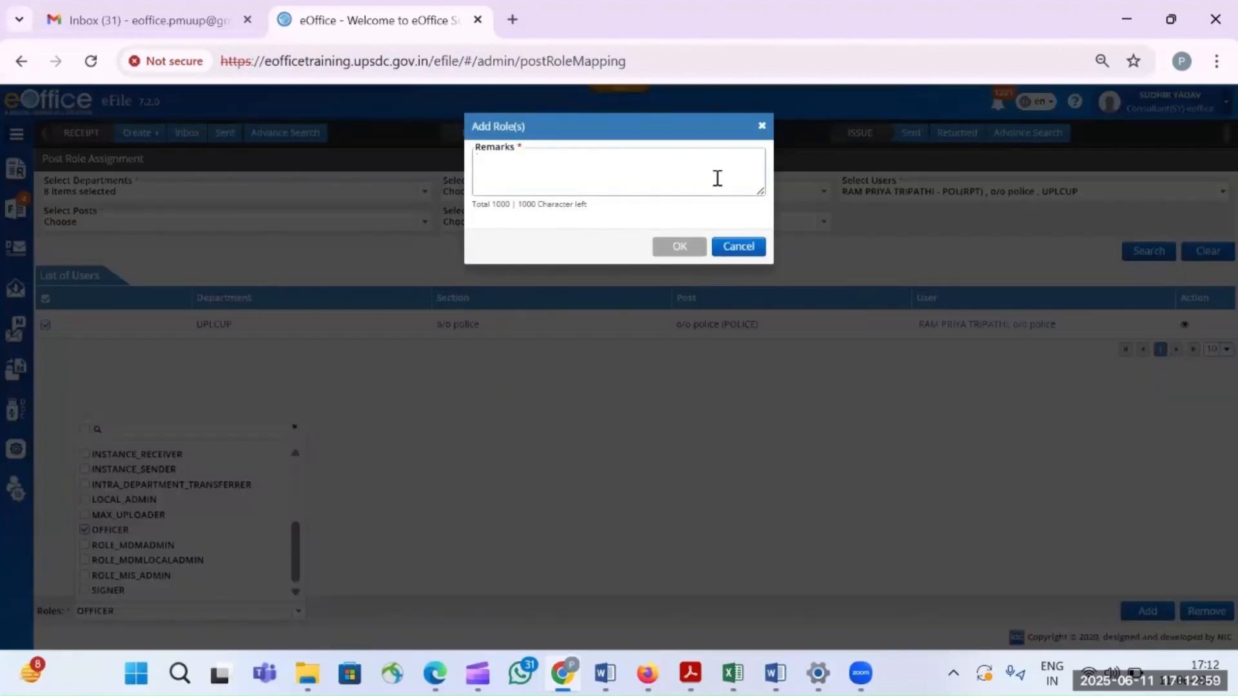
click(739, 248)
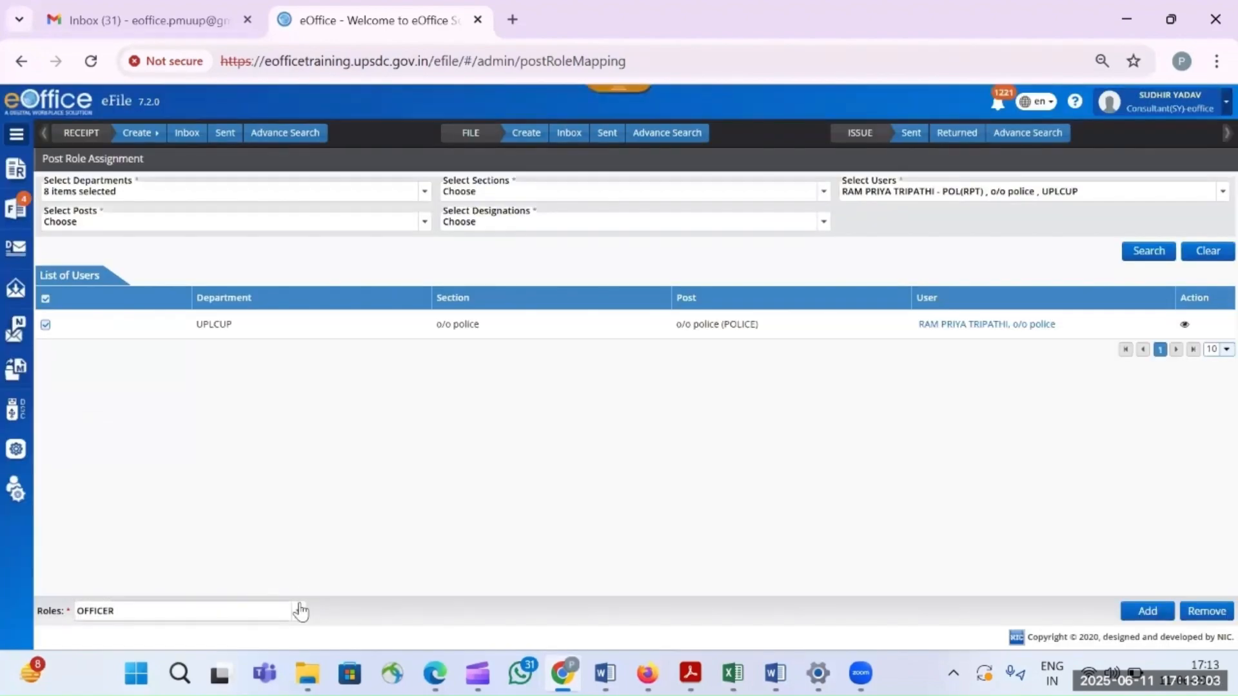
- Include the DRAFT_SIGNER and DRAFT_APPROVER roles in the role selection
click(300, 611)
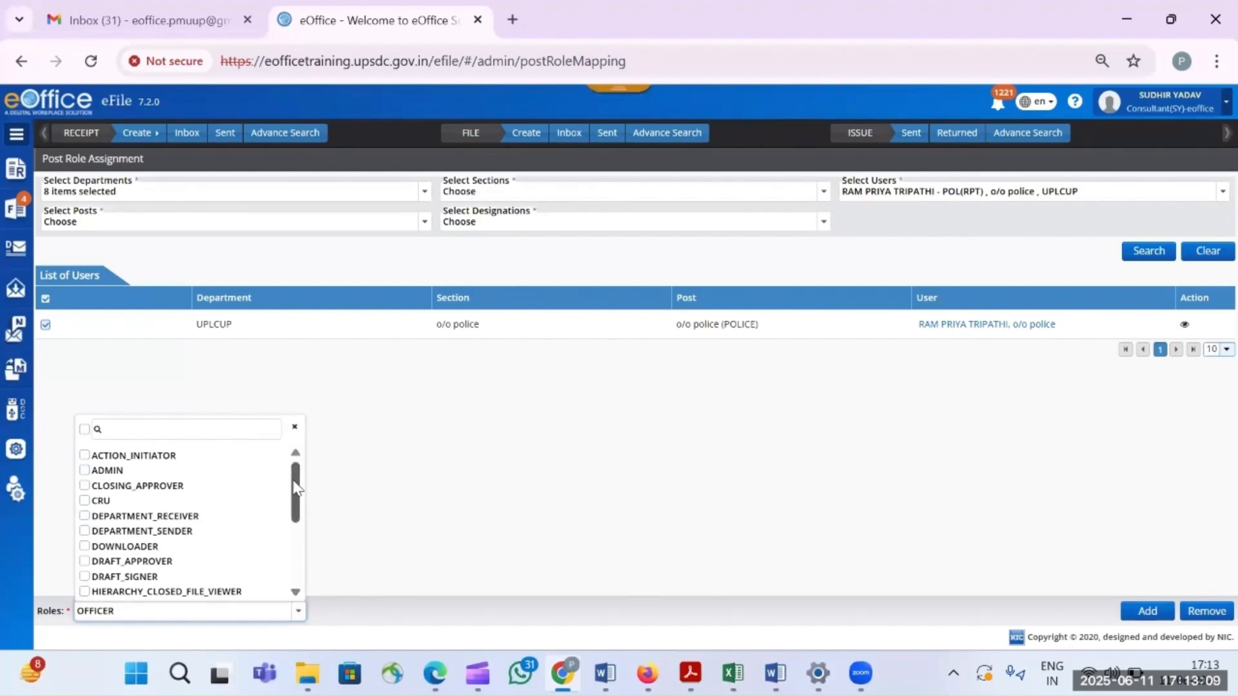
drag(295, 489, 291, 507)
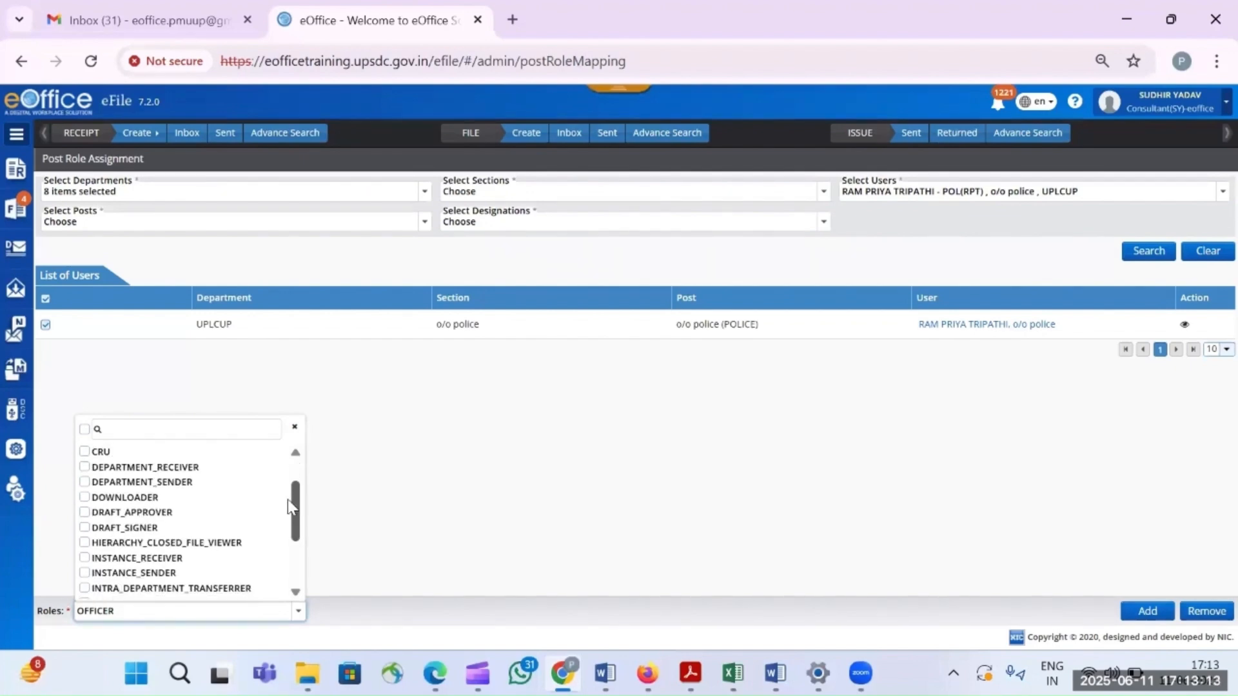
drag(288, 500, 283, 512)
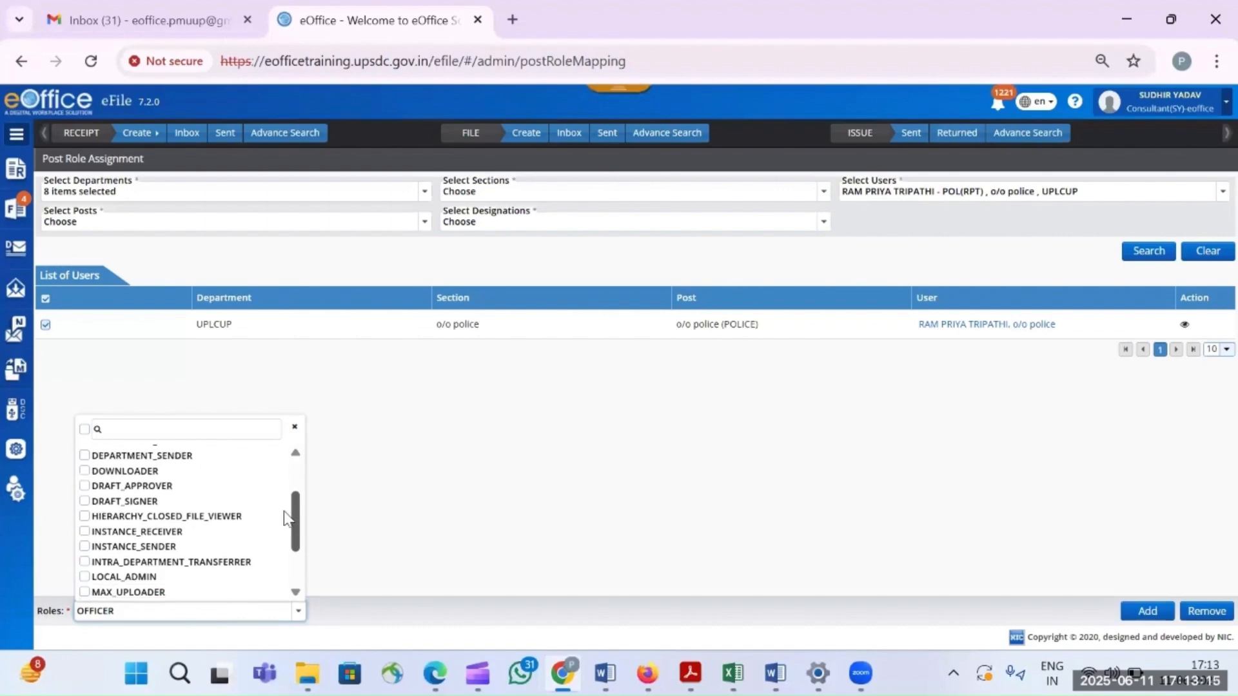
click(153, 498)
click(155, 485)
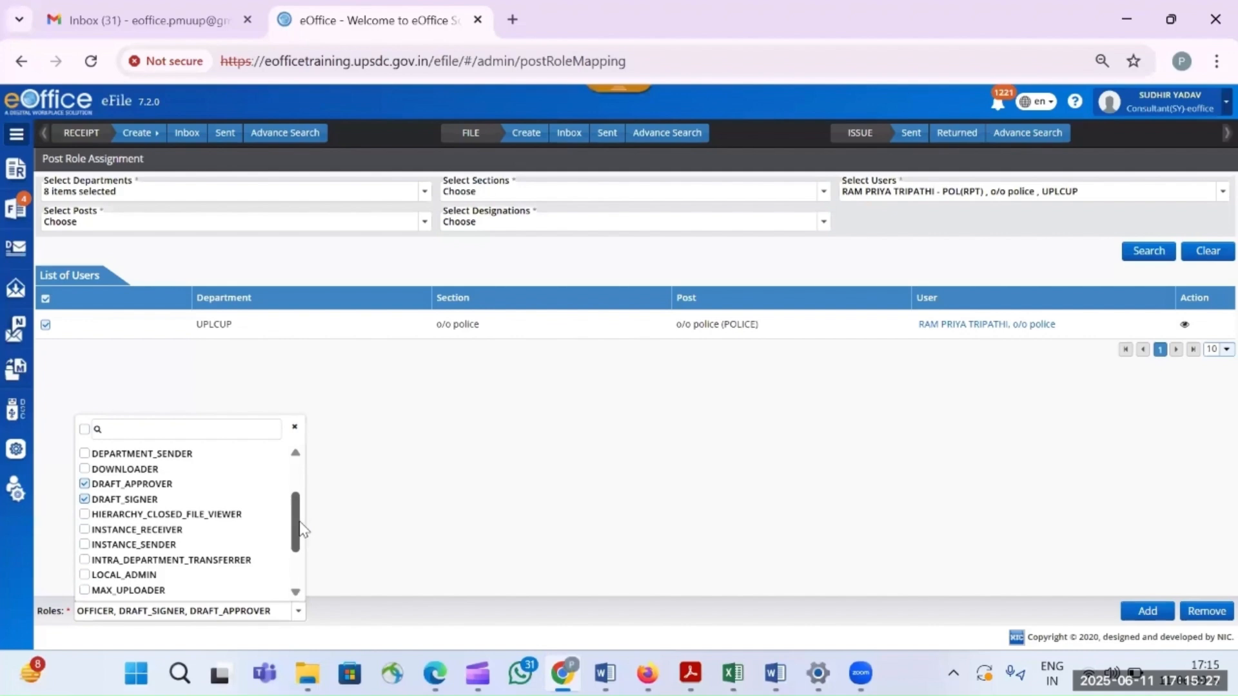
- Include DEPARTMENT_SENDER, DEPARTMENT_RECEIVER, INSTANCE_RECEIVER and INSTANCE_SENDER in the role selection
scroll(302, 529, up, 2)
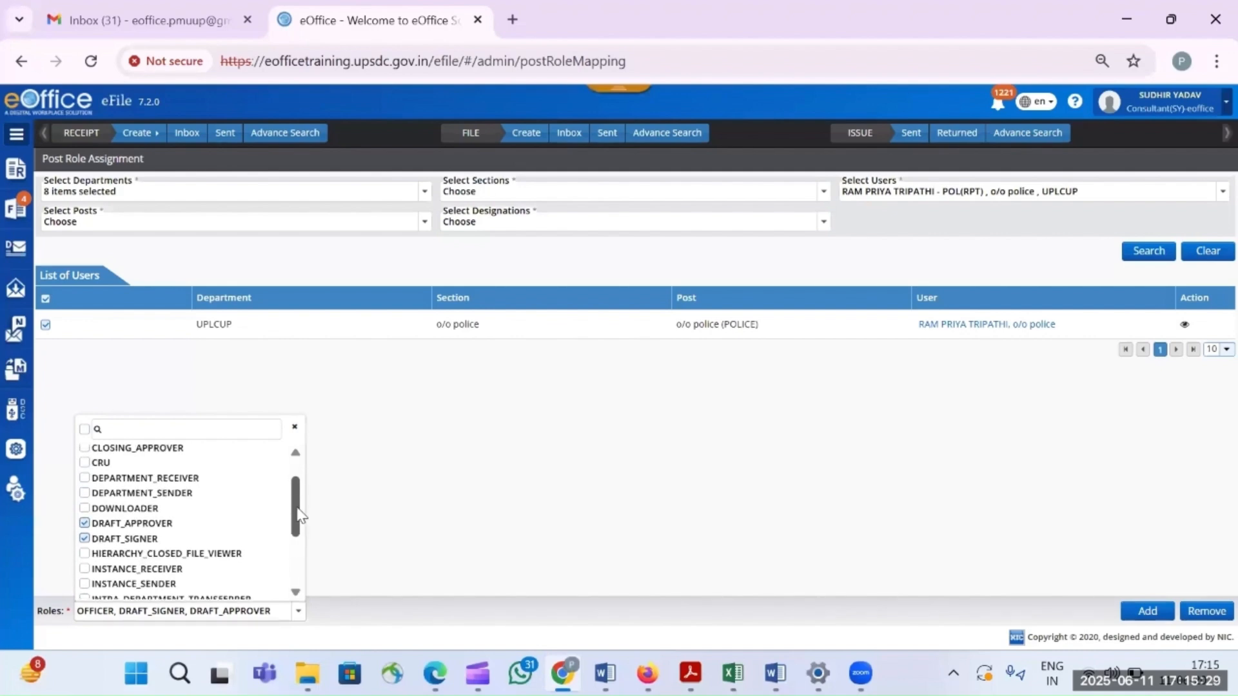
click(185, 494)
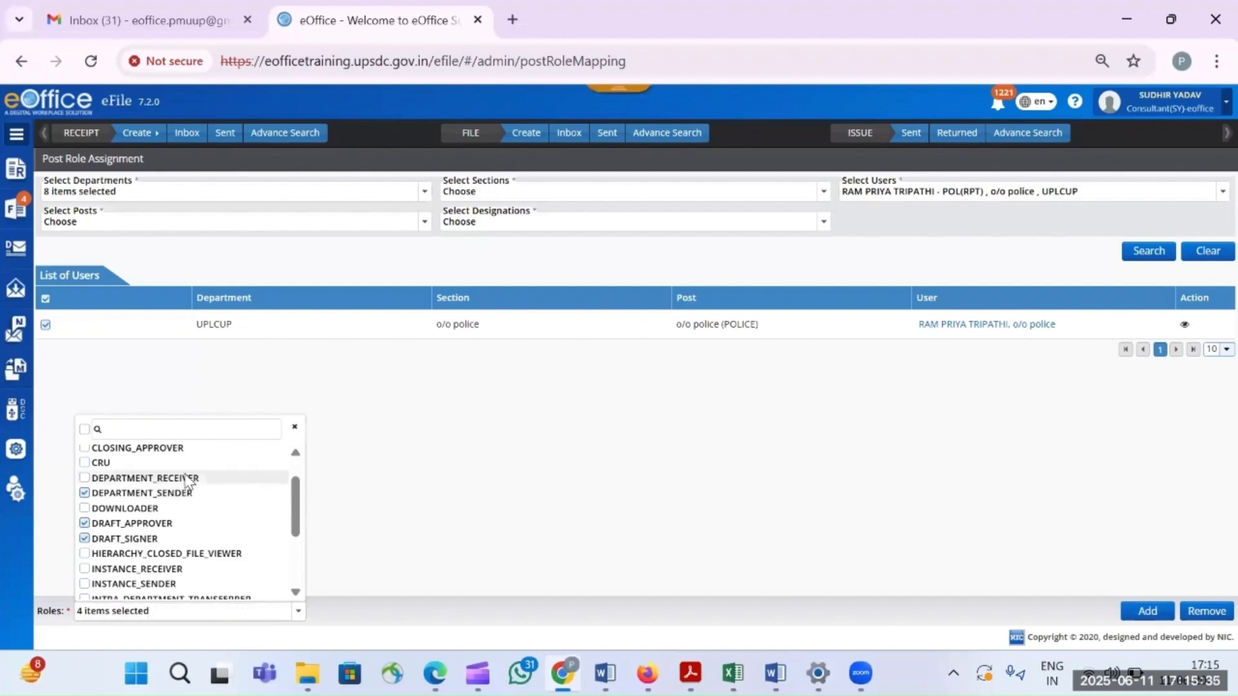
click(185, 478)
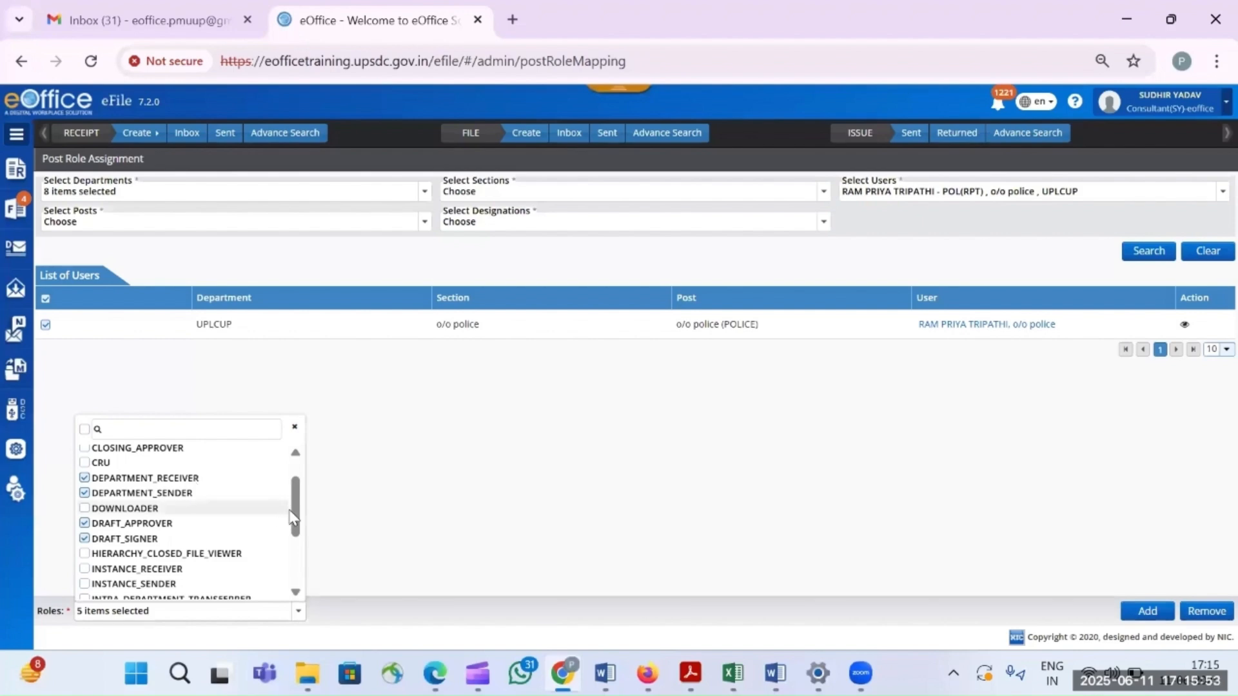
click(203, 572)
click(182, 595)
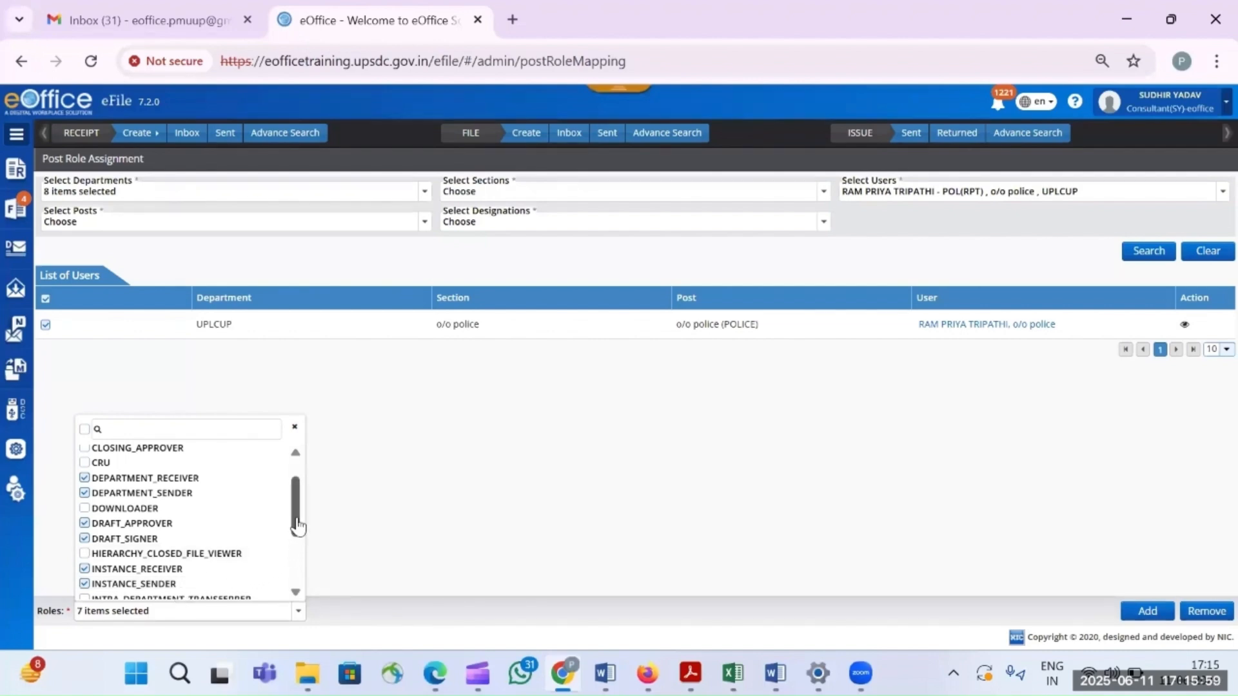
- Review the available roles and include CLOSING_APPROVER in the role selection
drag(295, 533, 299, 543)
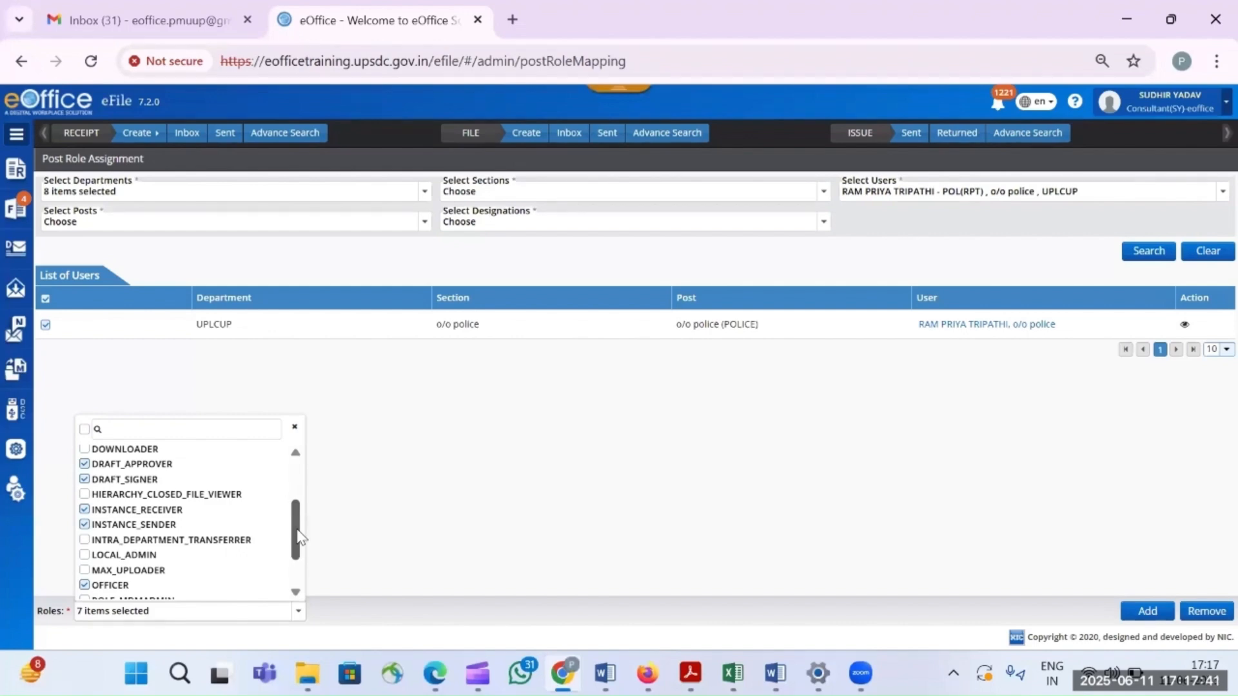
drag(299, 537, 303, 519)
scroll(300, 519, up, 1)
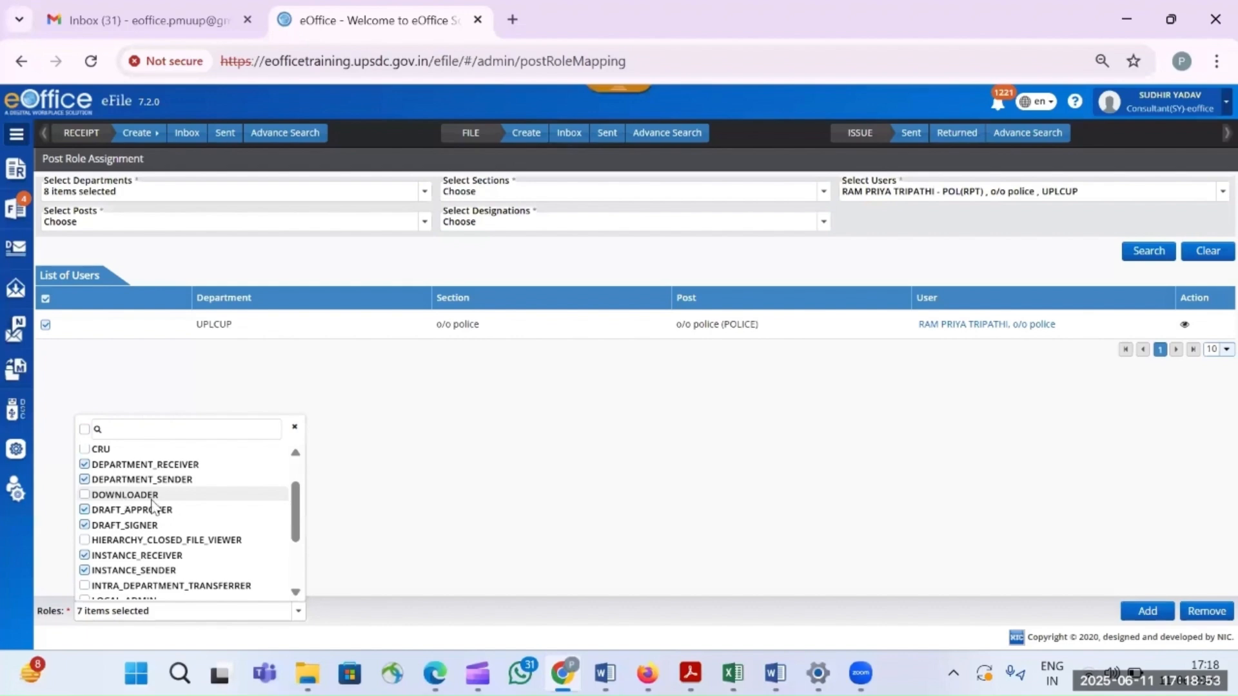
scroll(301, 538, up, 3)
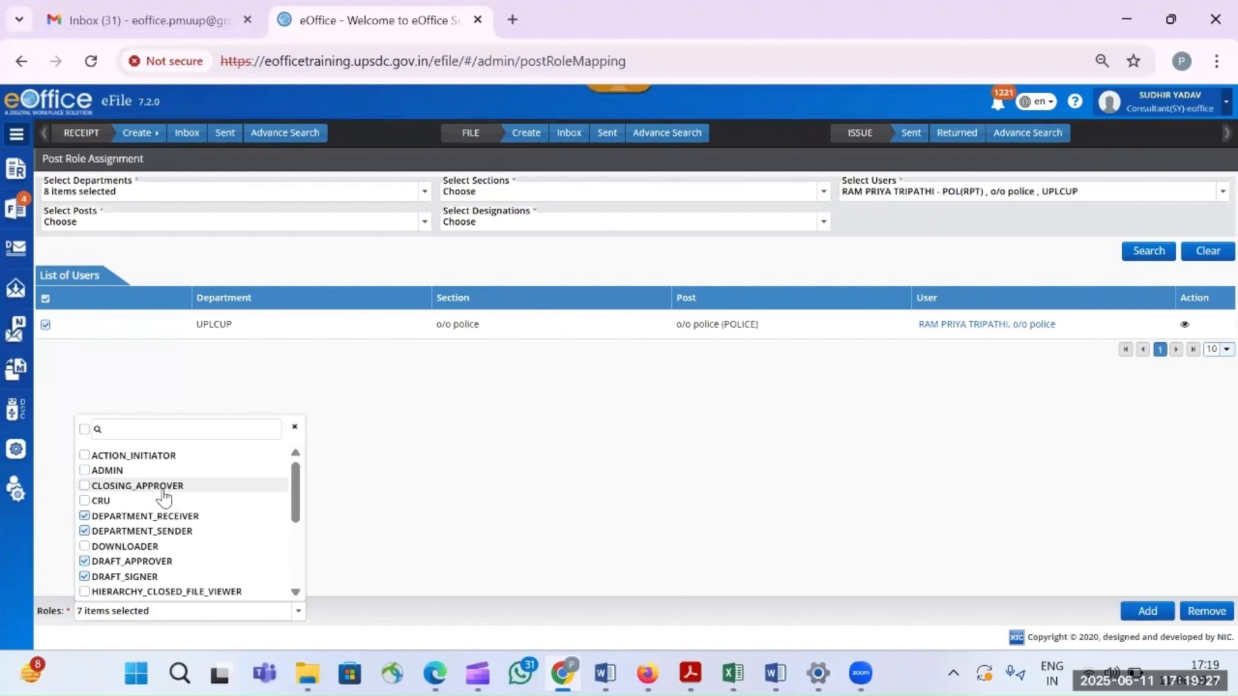
click(165, 498)
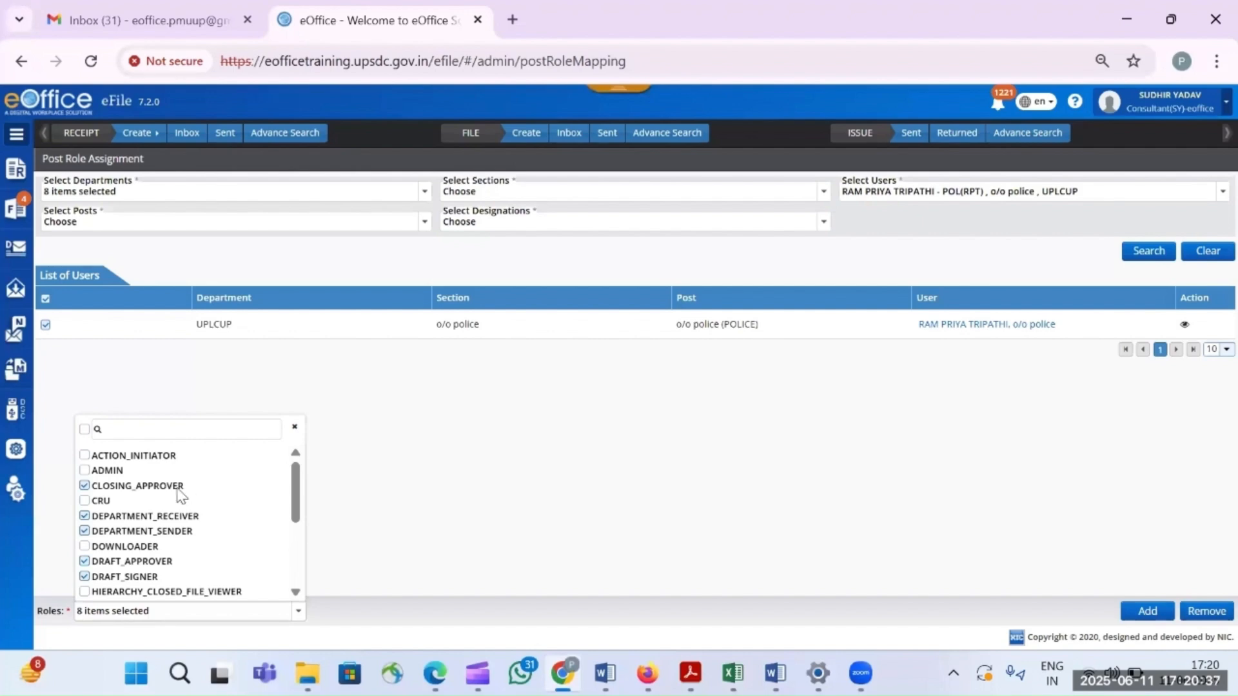
click(15, 208)
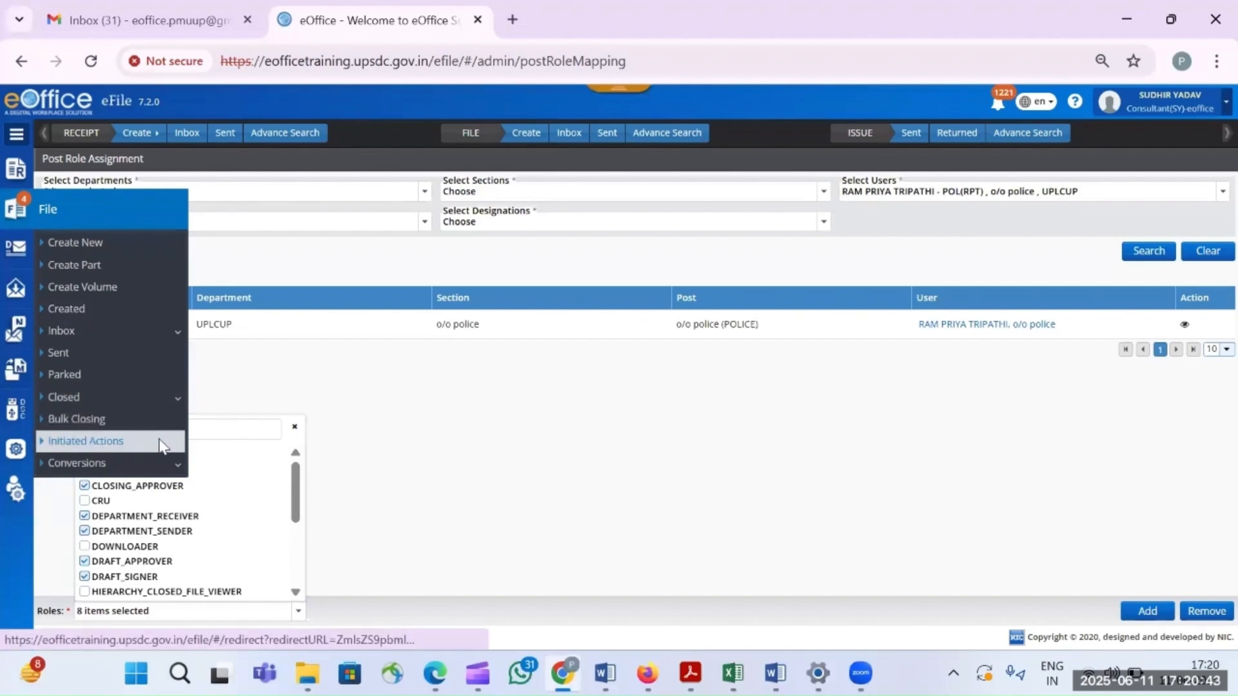
click(297, 391)
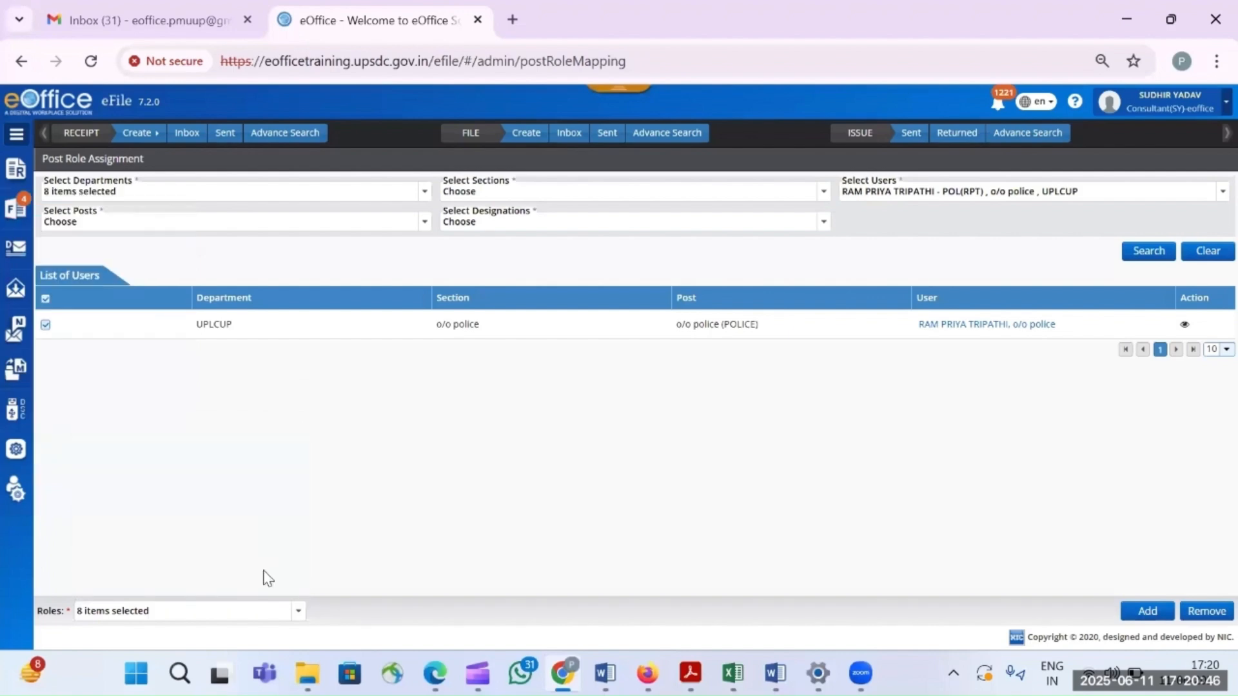
- Review the full role list for the selected user, checking which roles are ticked and which remain unticked
click(299, 613)
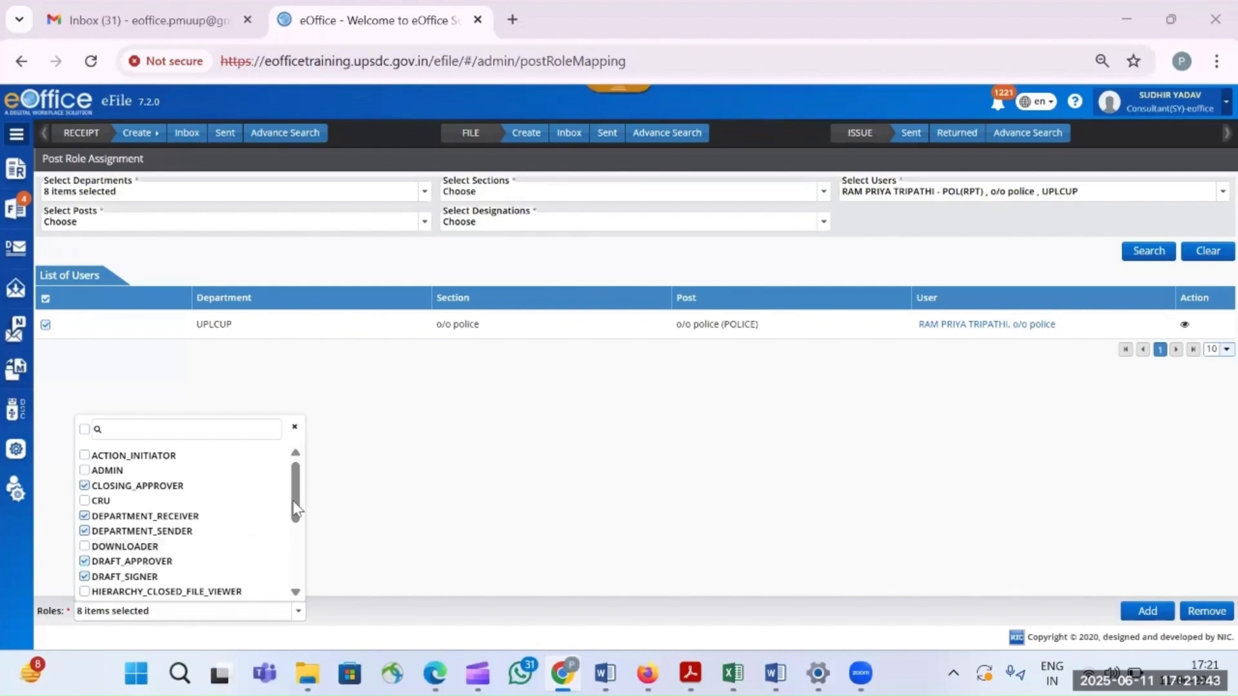
drag(295, 509, 298, 539)
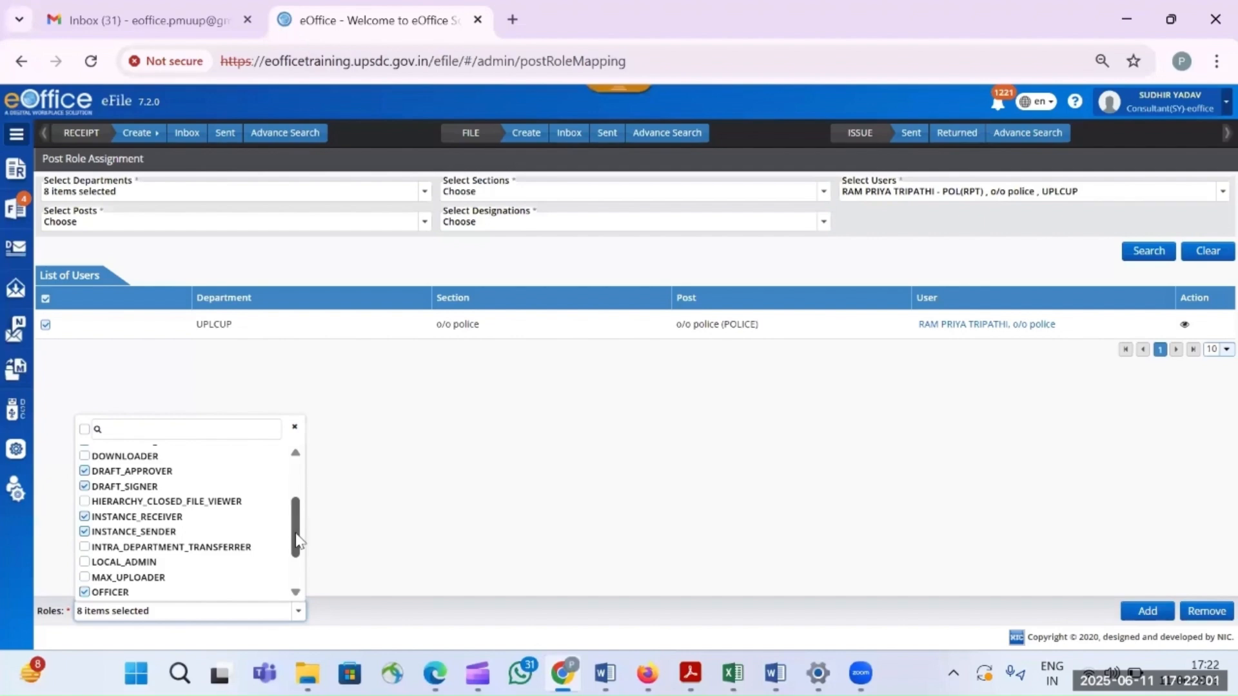
scroll(298, 538, down, 3)
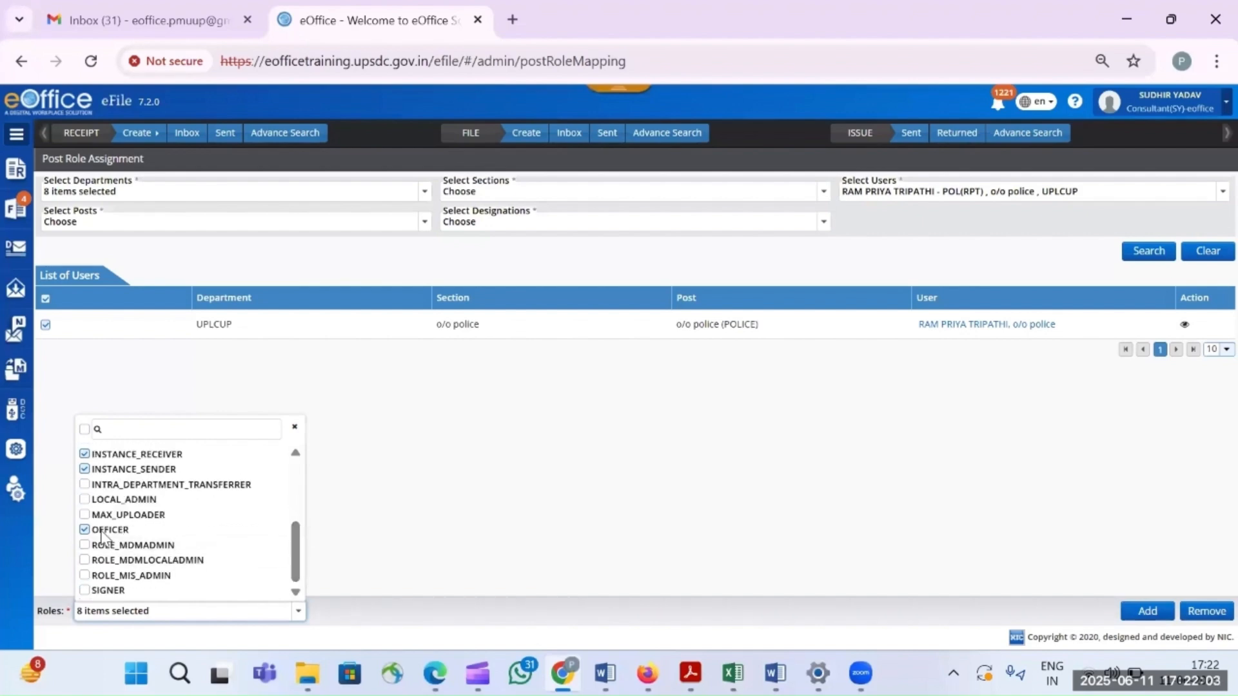
drag(296, 563, 296, 531)
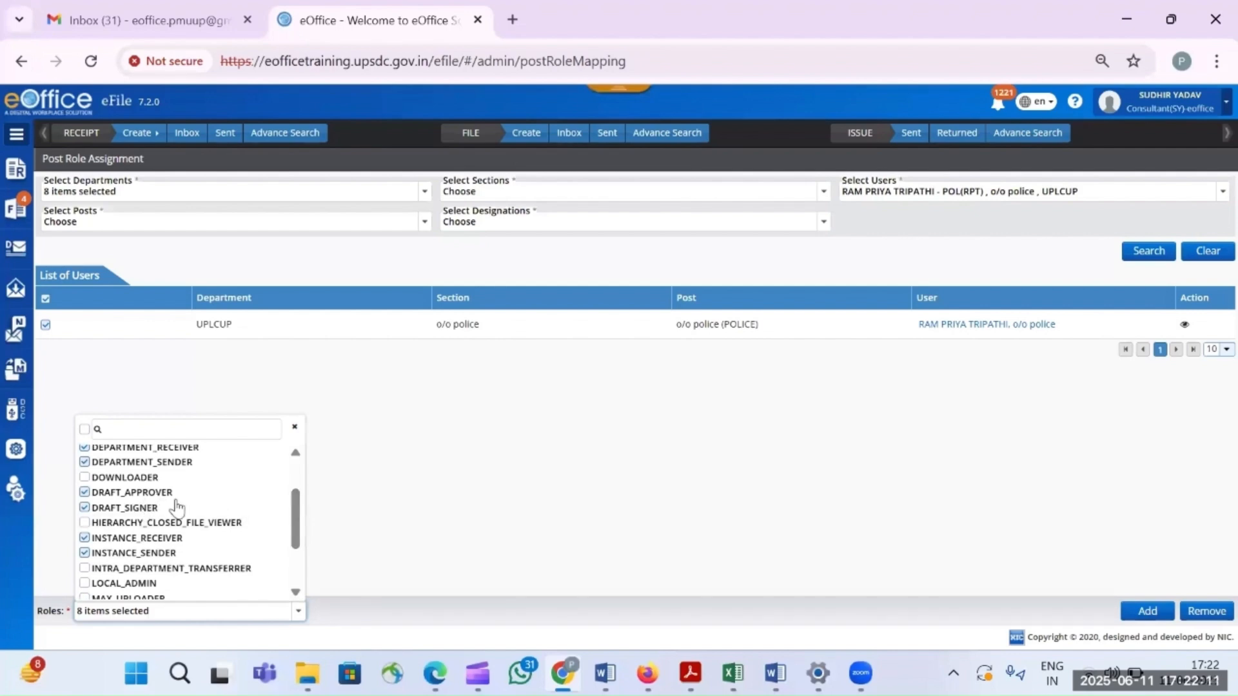
scroll(297, 531, up, 2)
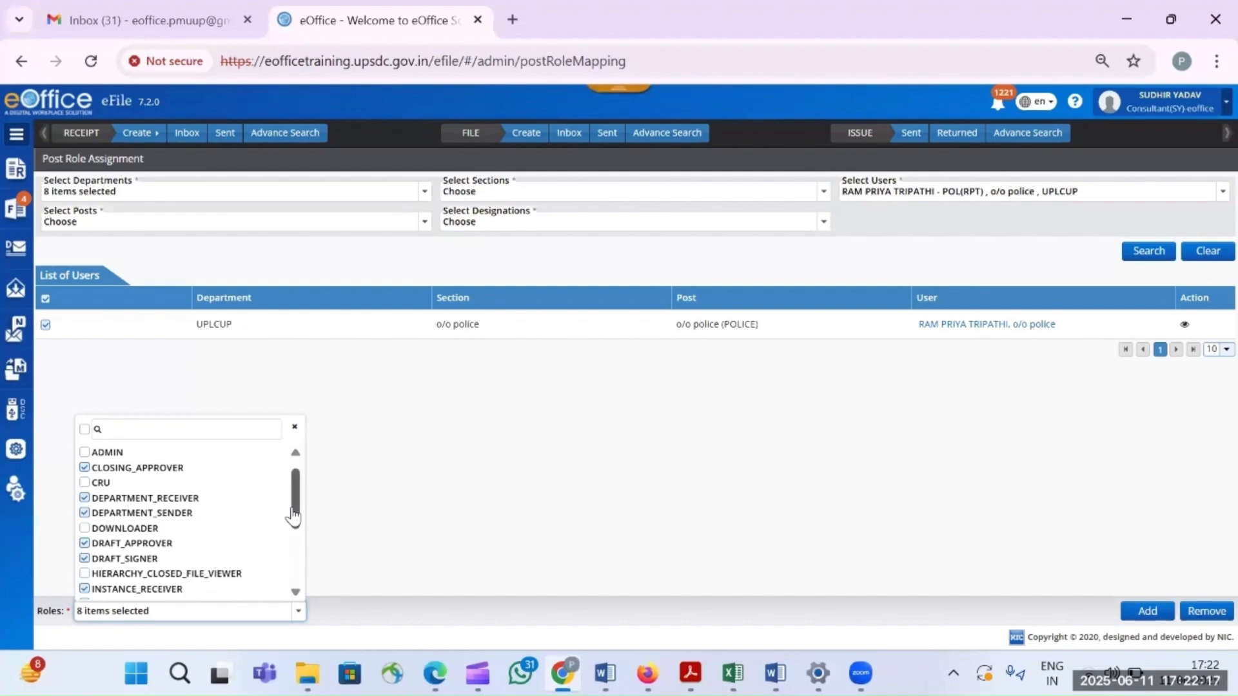
scroll(296, 533, down, 3)
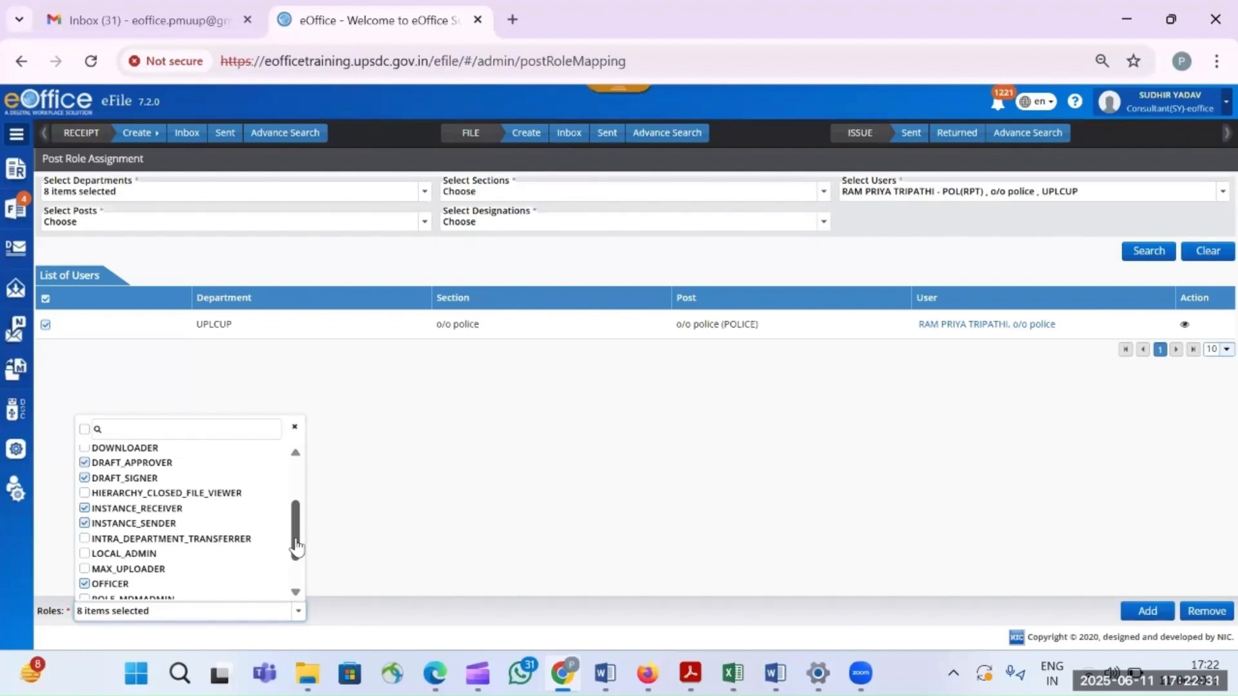
scroll(296, 548, up, 3)
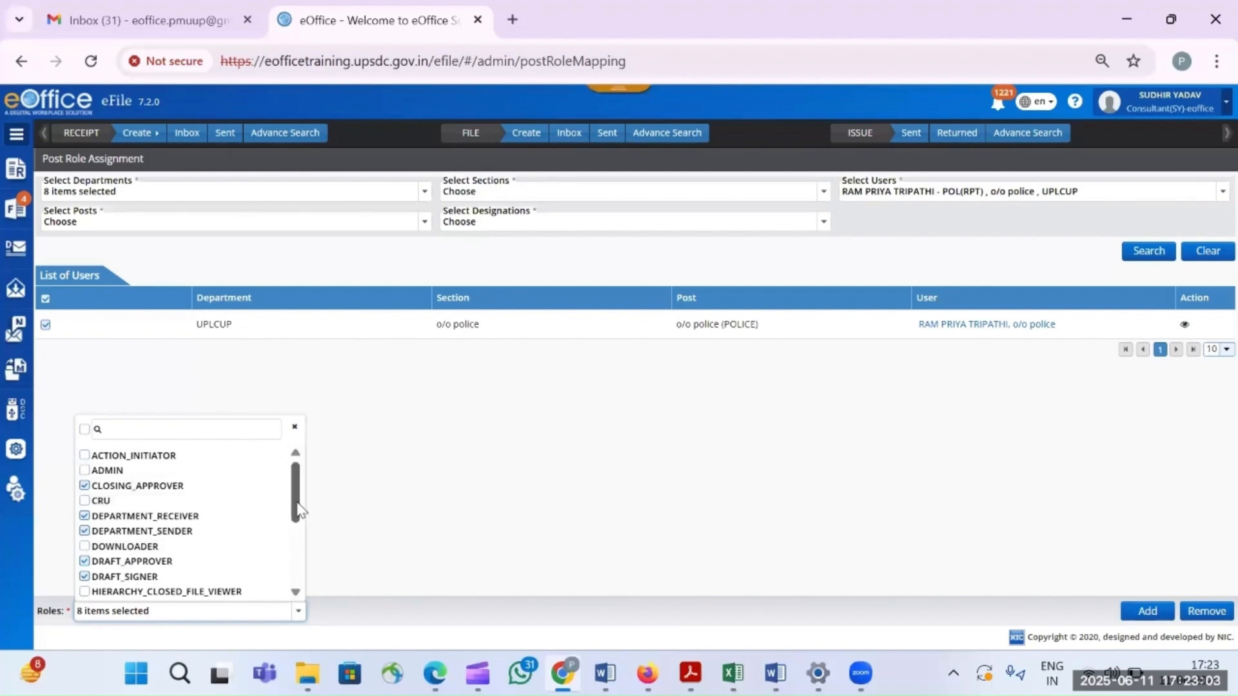
drag(298, 510, 293, 583)
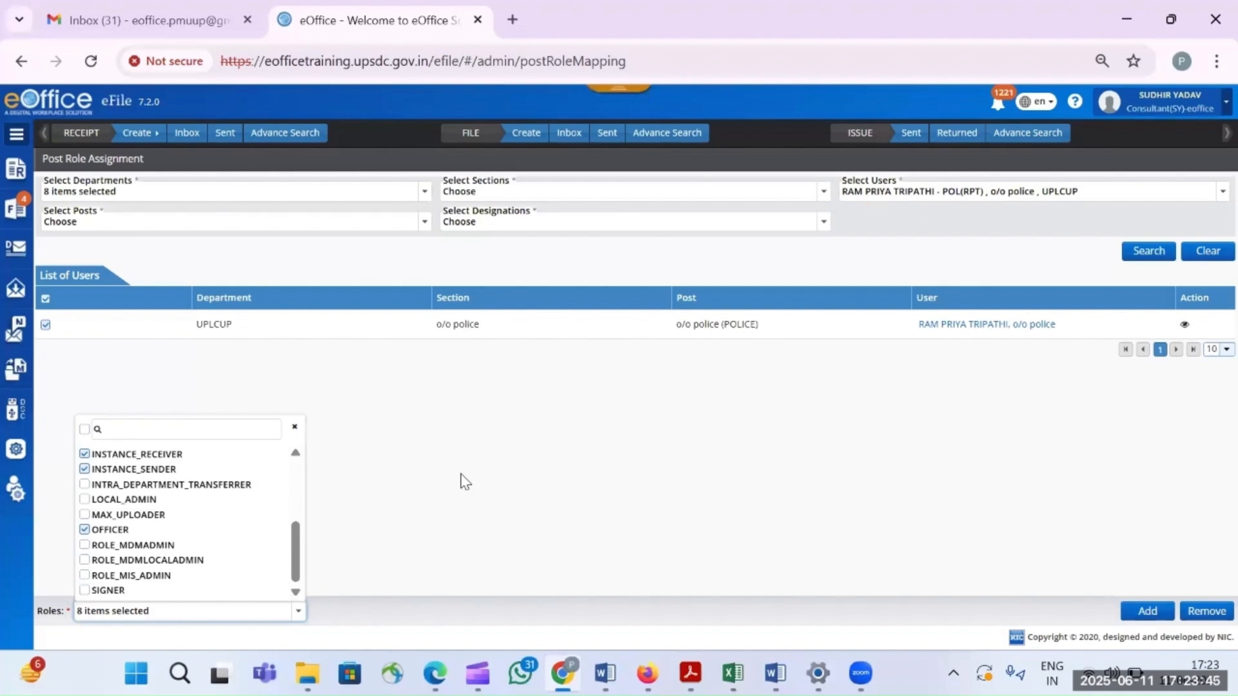
- Leave the Post Role Assignment page and go to the eOffice home page through the signed-in account's options
click(1200, 112)
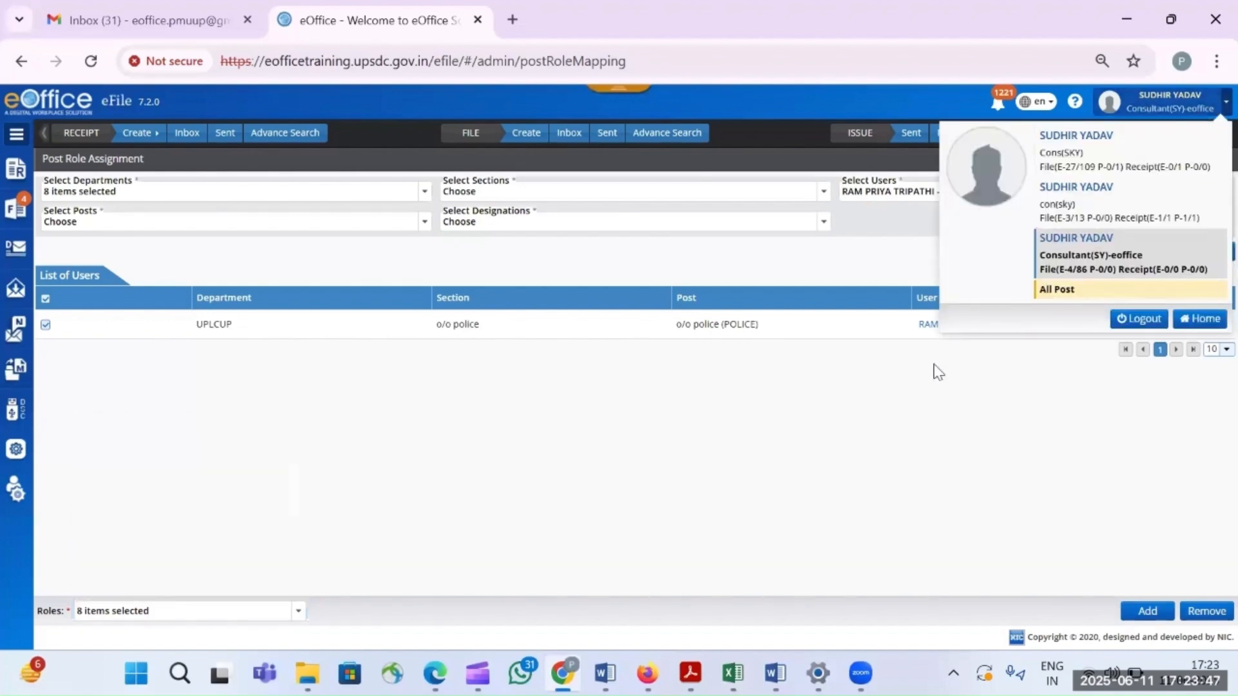
click(909, 420)
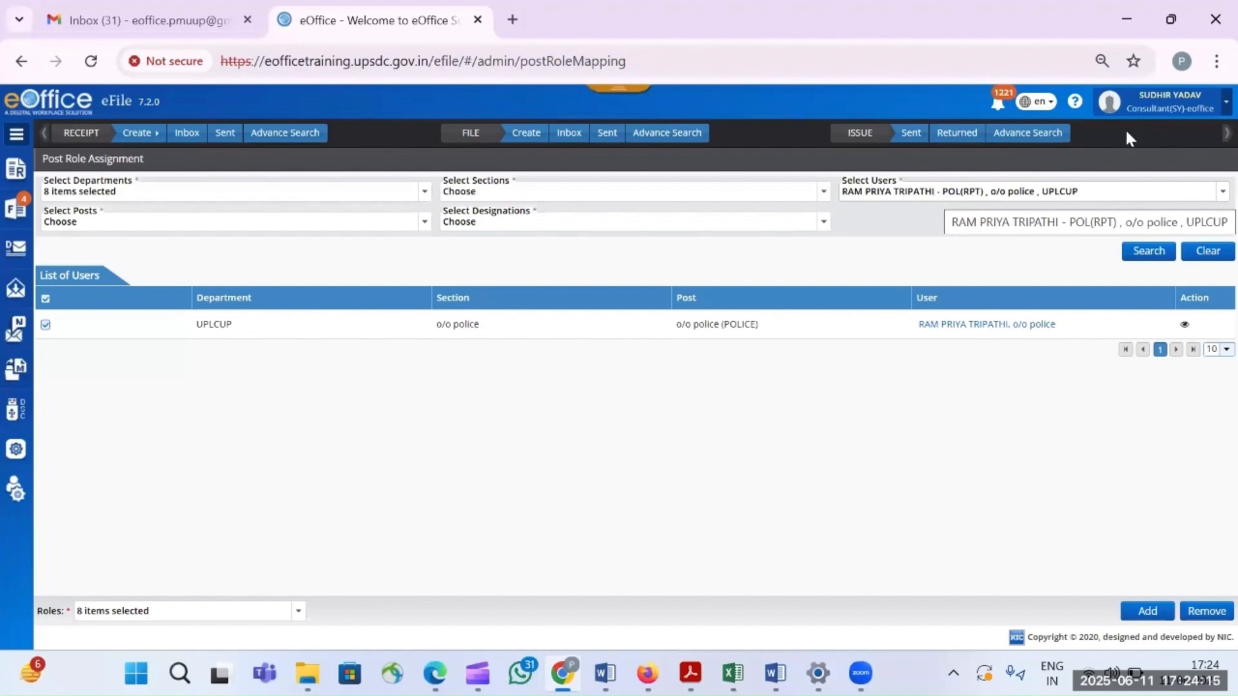
click(1193, 108)
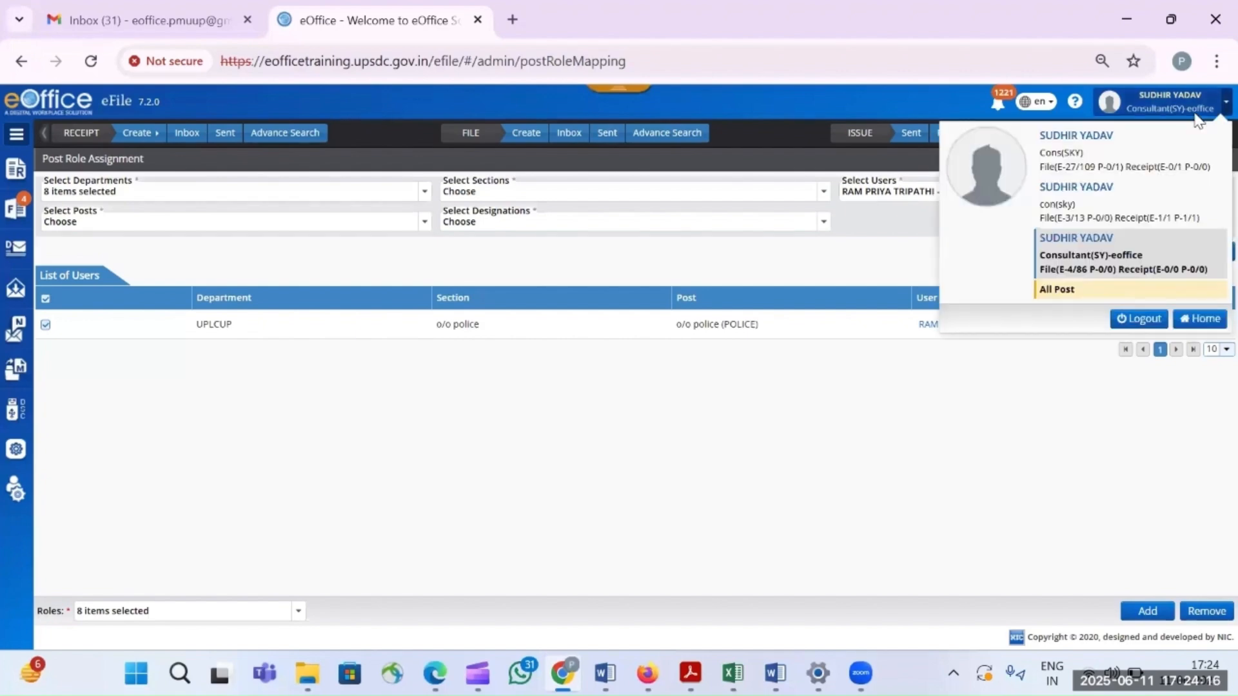
click(1201, 323)
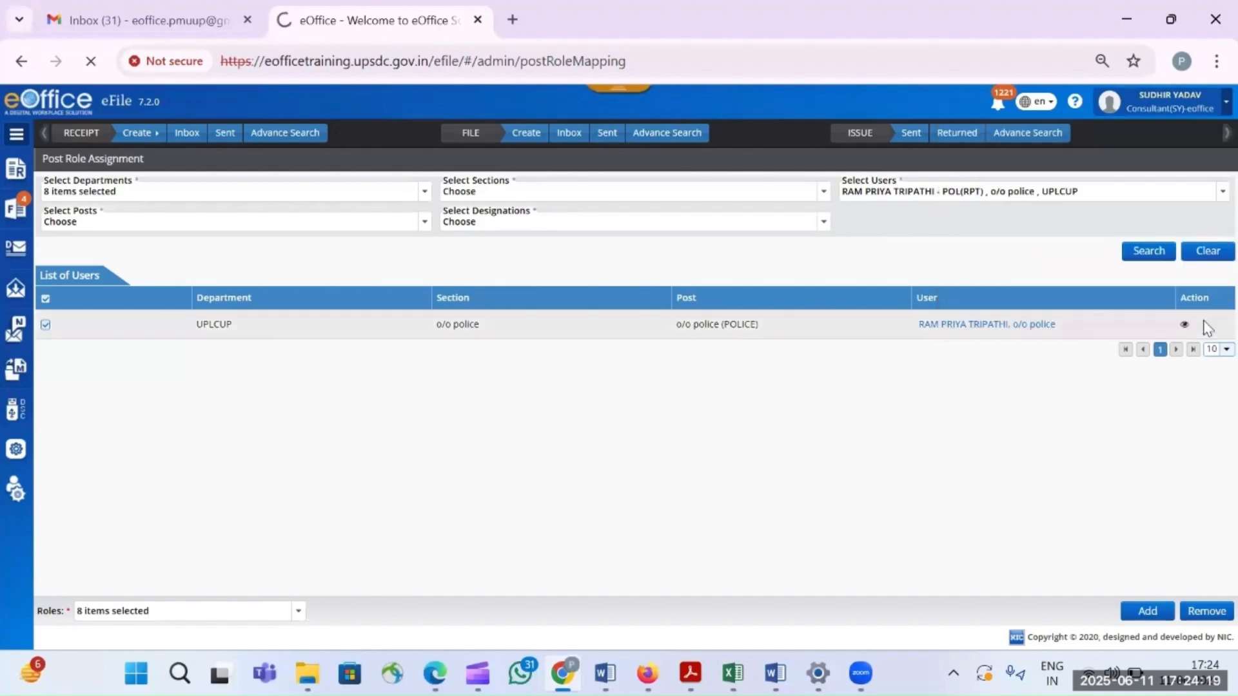